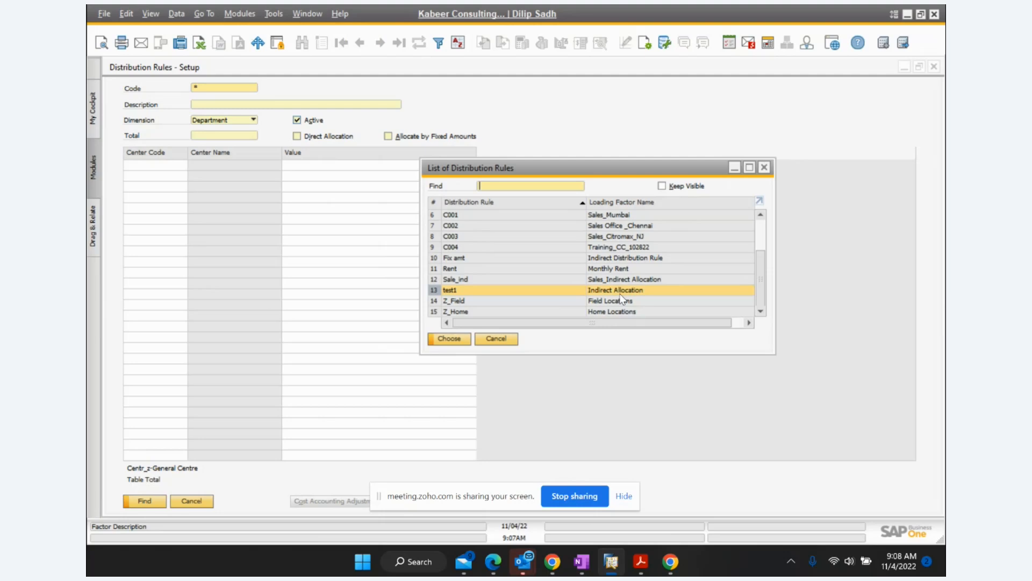
Open the test1 Indirect Allocation distribution rule, review its validity dates and cost center split, and close it
double_click(622, 291)
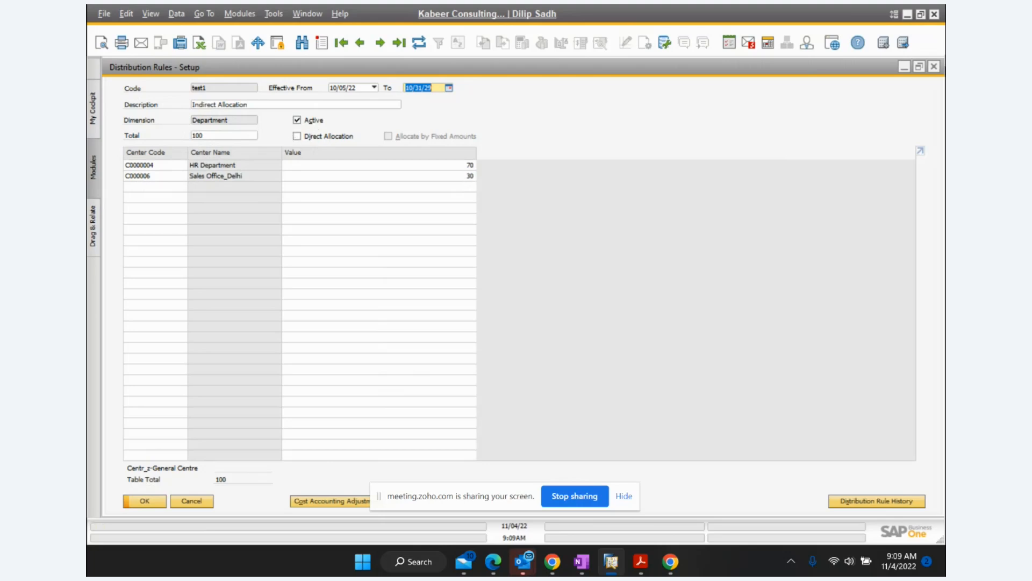
left_click(934, 67)
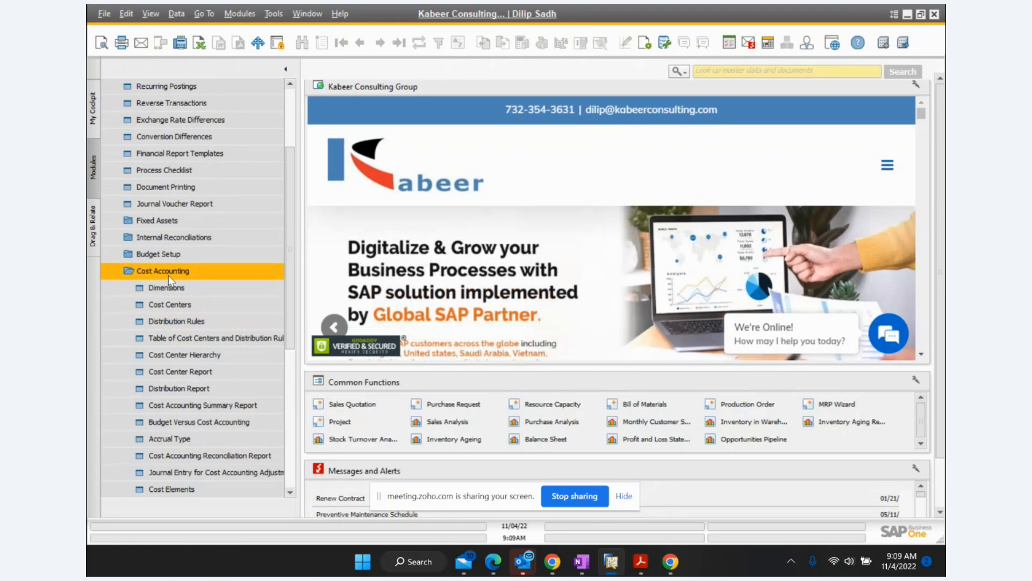
Switch to OneNote for the Indirect Allocation notes and to Acrobat Reader for the Indirect Cost and Revenue Allocation slides, and review both
left_click(582, 562)
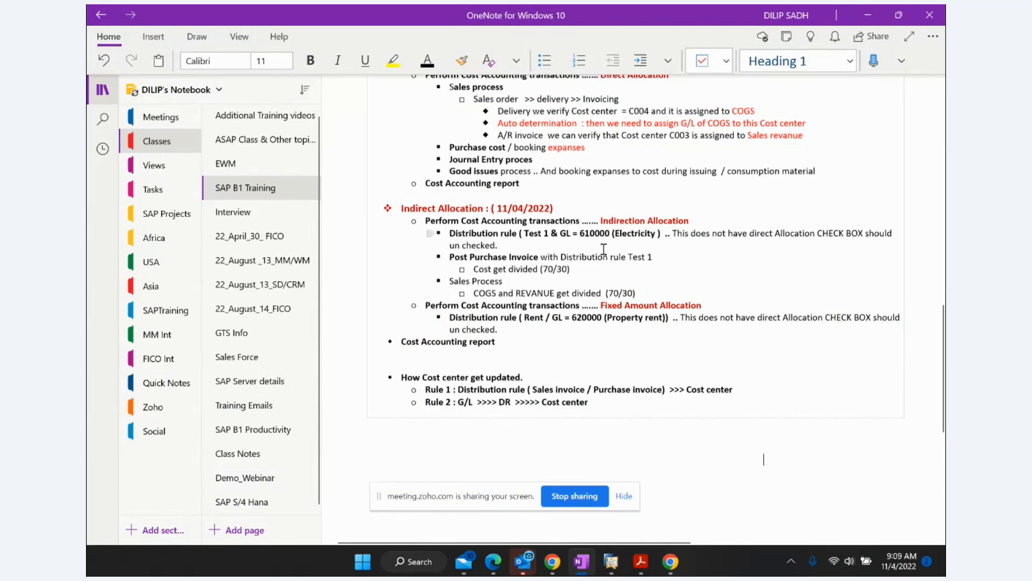
left_click(640, 561)
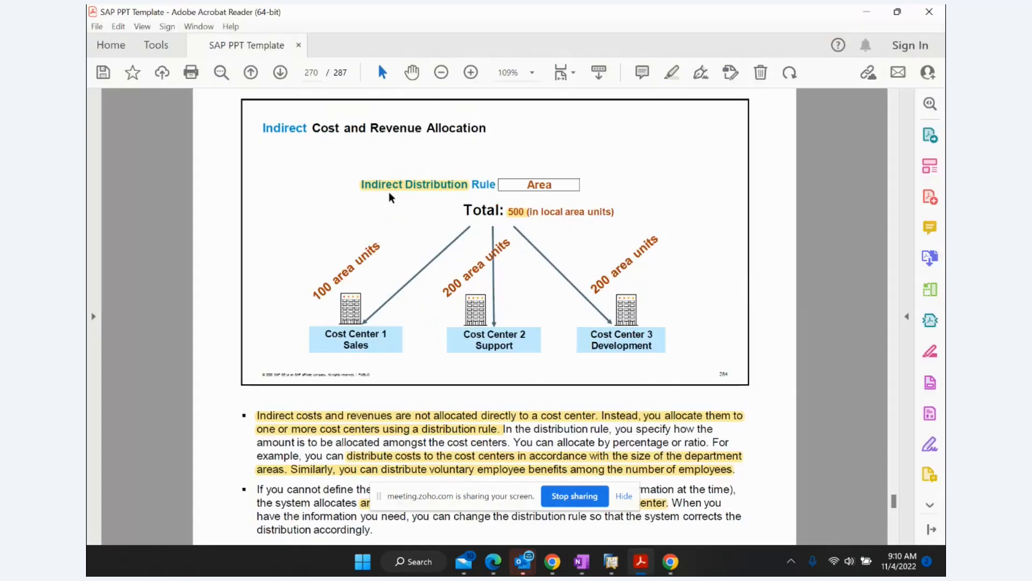
left_click(280, 72)
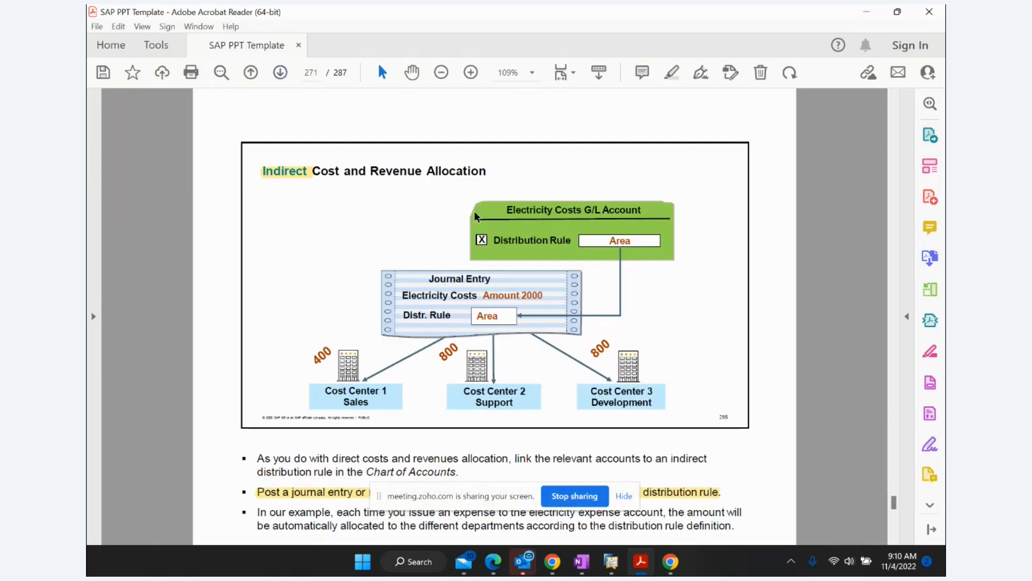
scroll(545, 237, "down", 2)
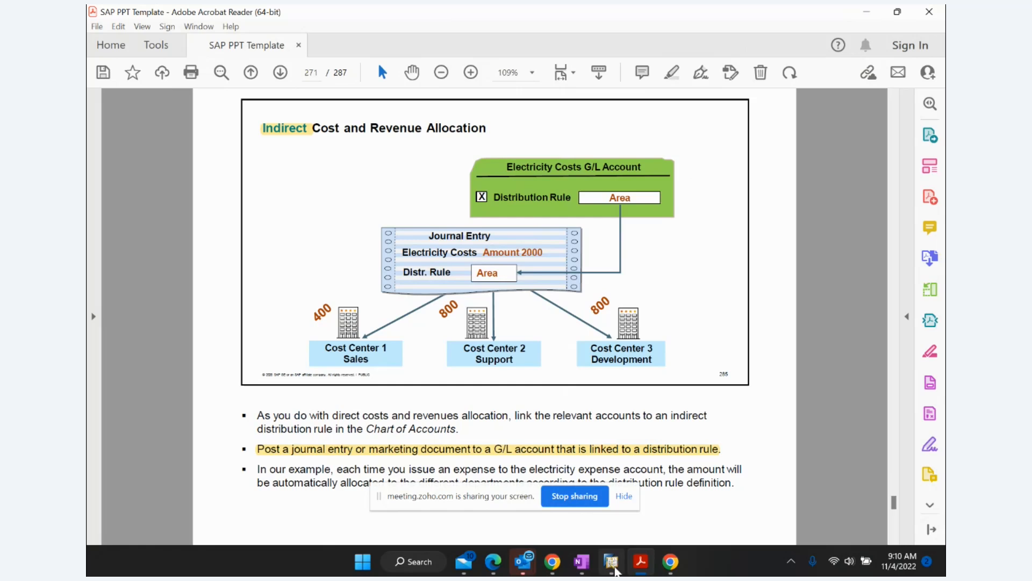
Switch to SAP Business One and check the Electricity expenditure account's distribution rule in the Chart of Accounts
left_click(611, 561)
left_click(178, 272)
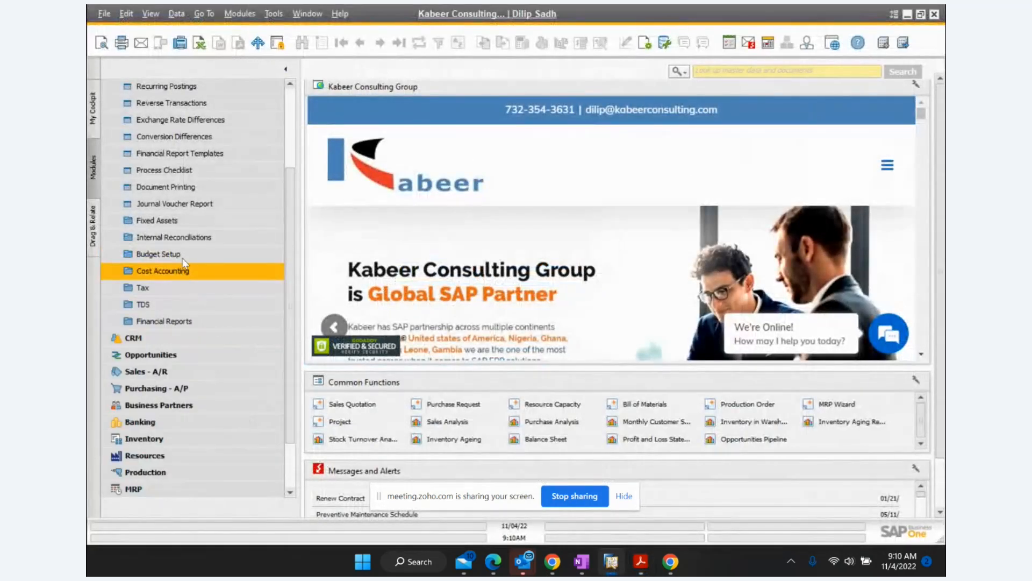
scroll(192, 244, "up", 2)
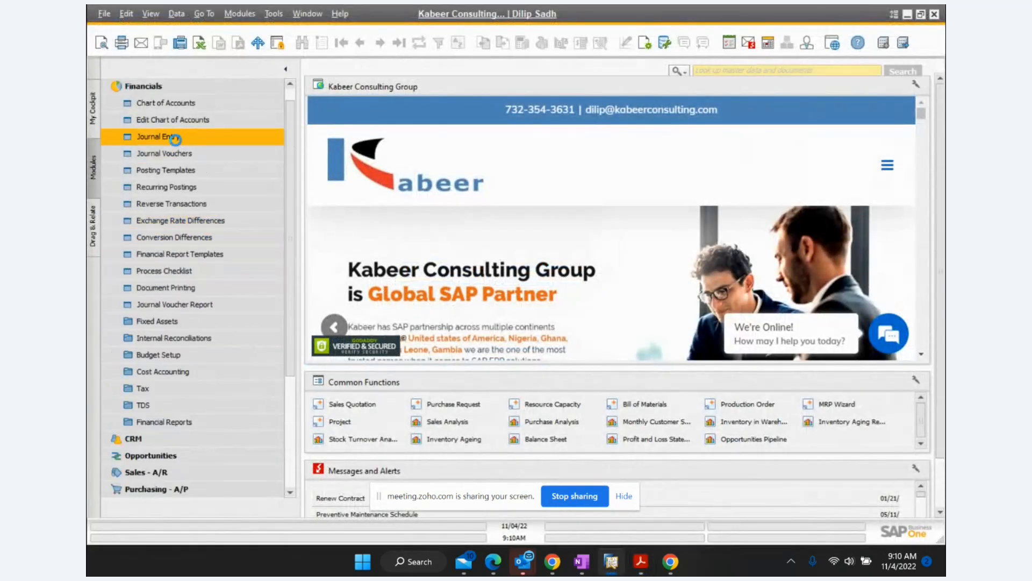
left_click(178, 138)
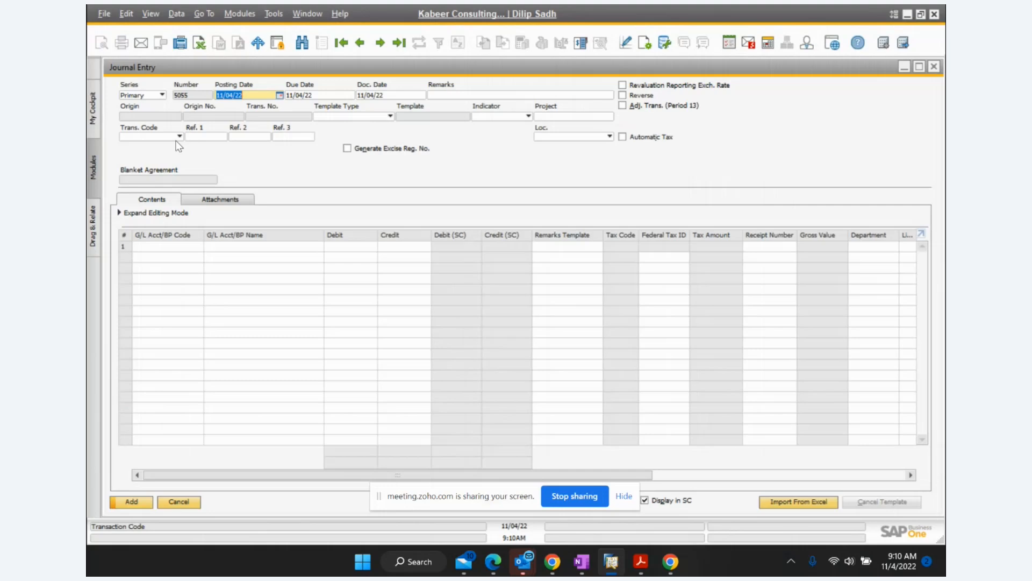
left_click(934, 66)
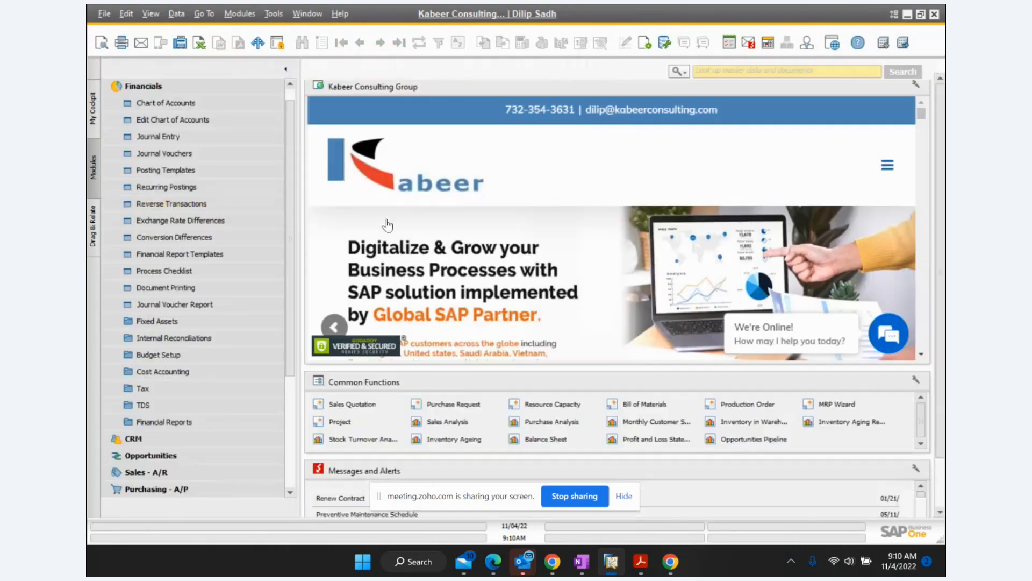
left_click(170, 106)
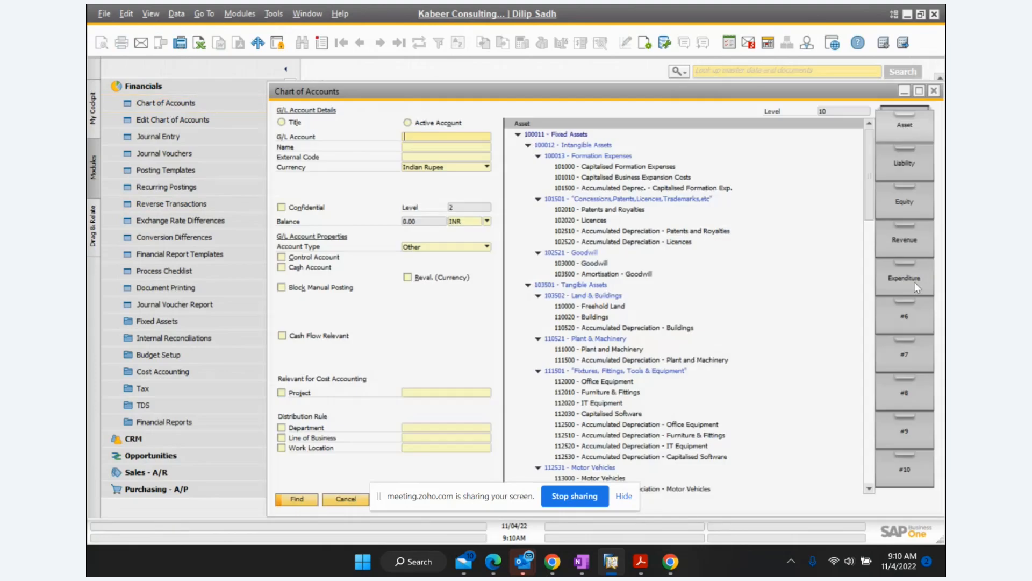
scroll(726, 333, "down", 7)
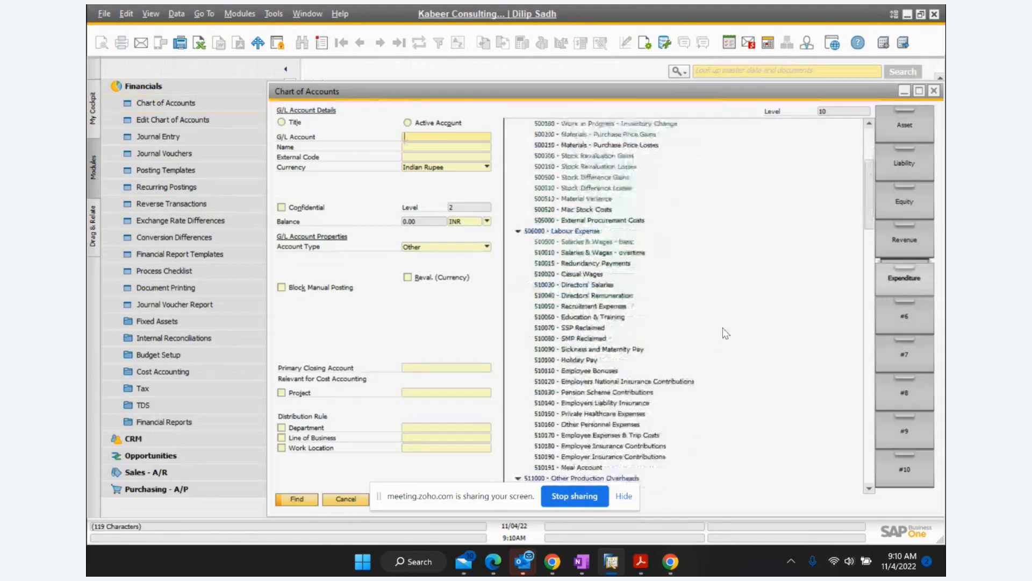
scroll(726, 333, "down", 6)
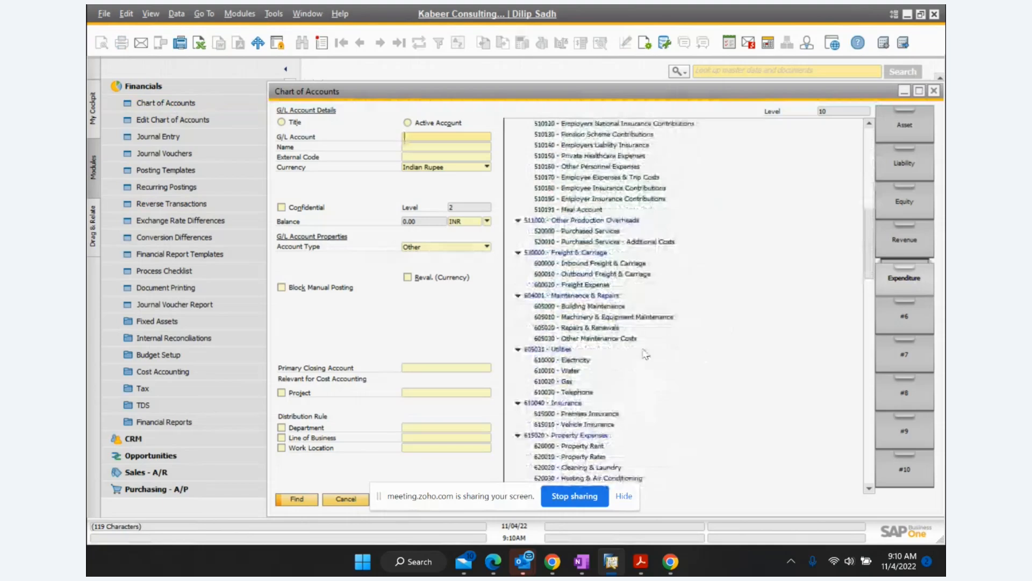
left_click(592, 361)
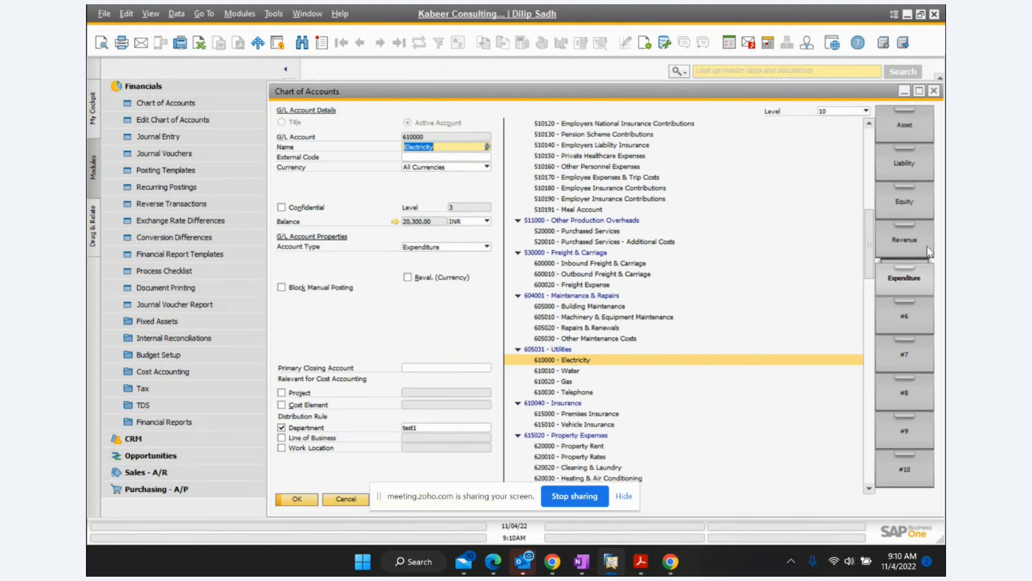
left_click(935, 92)
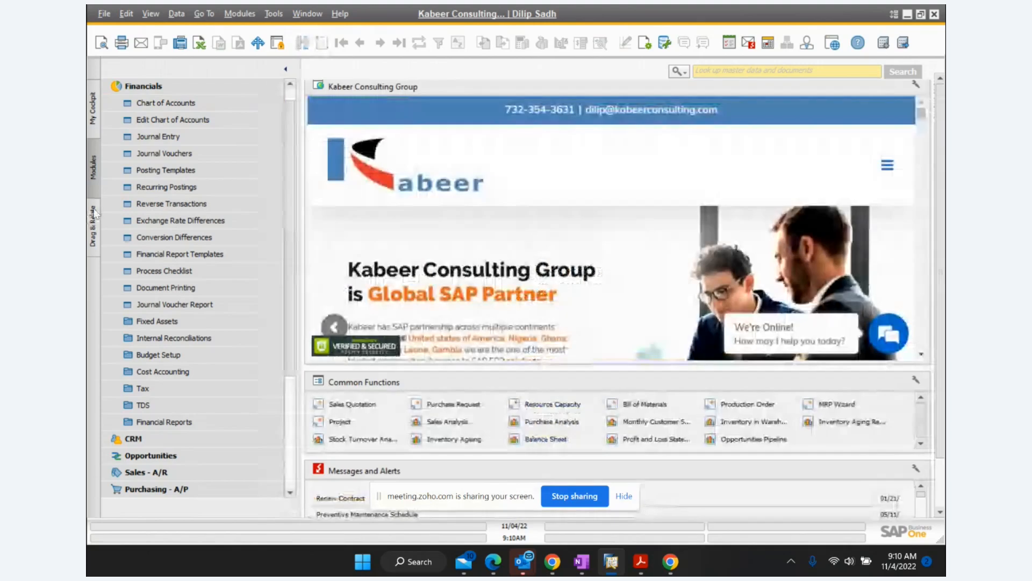
Start a new journal entry under Financials and enter vendor Acme Associates on the first line with a credit of 1000
left_click(153, 89)
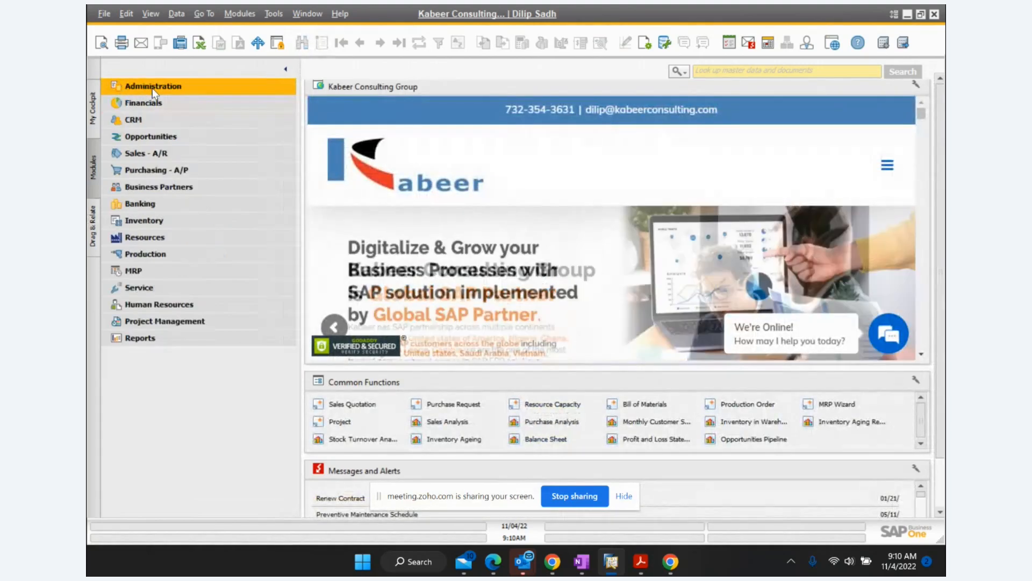
left_click(152, 88)
left_click(152, 88)
left_click(149, 107)
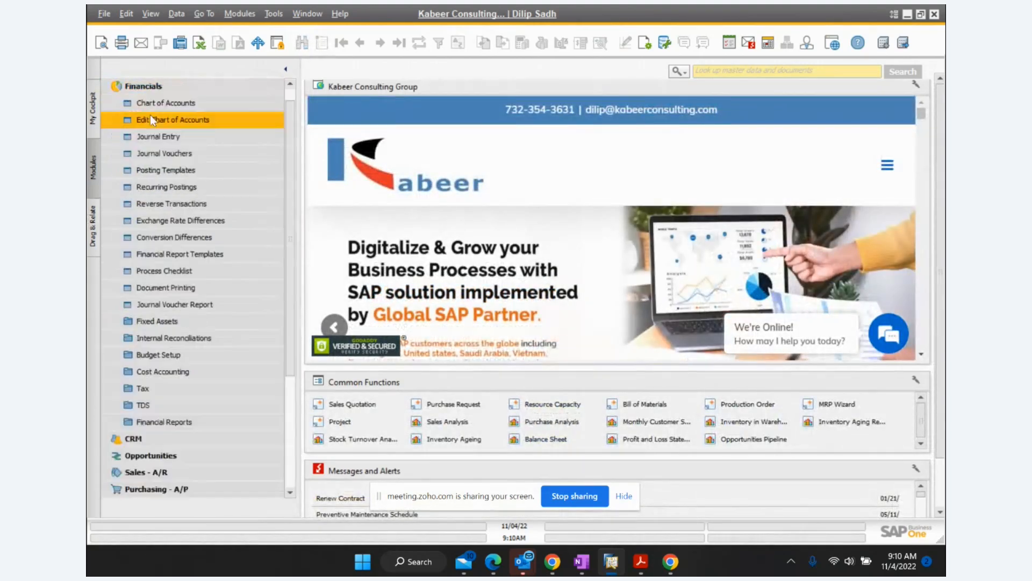
left_click(161, 137)
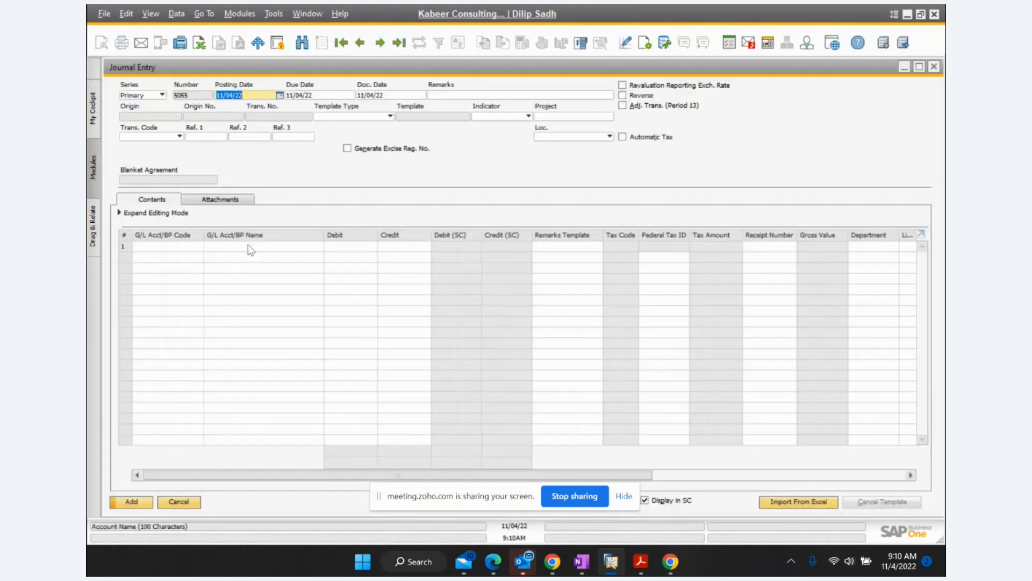
right_click(162, 252)
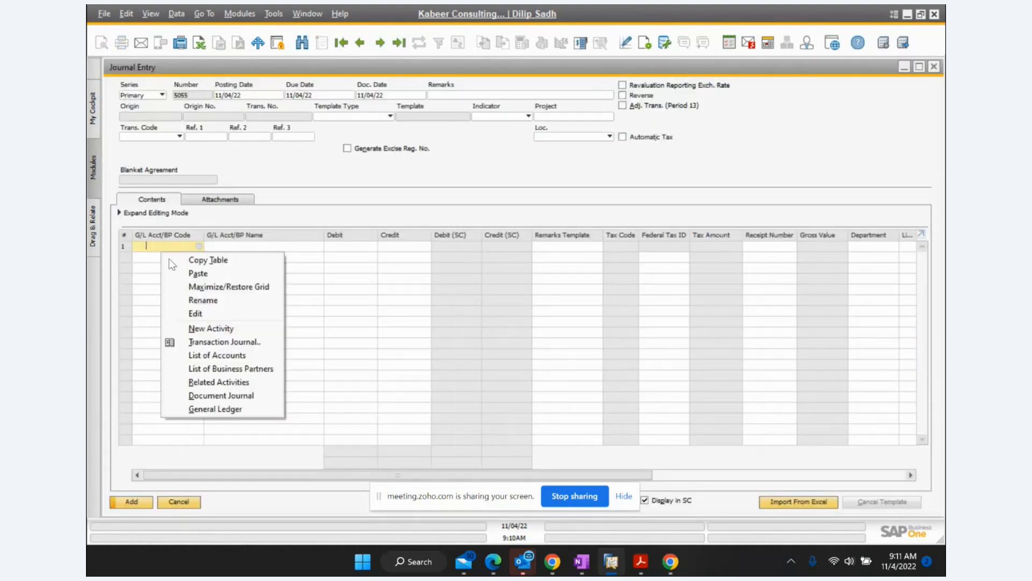
left_click(226, 369)
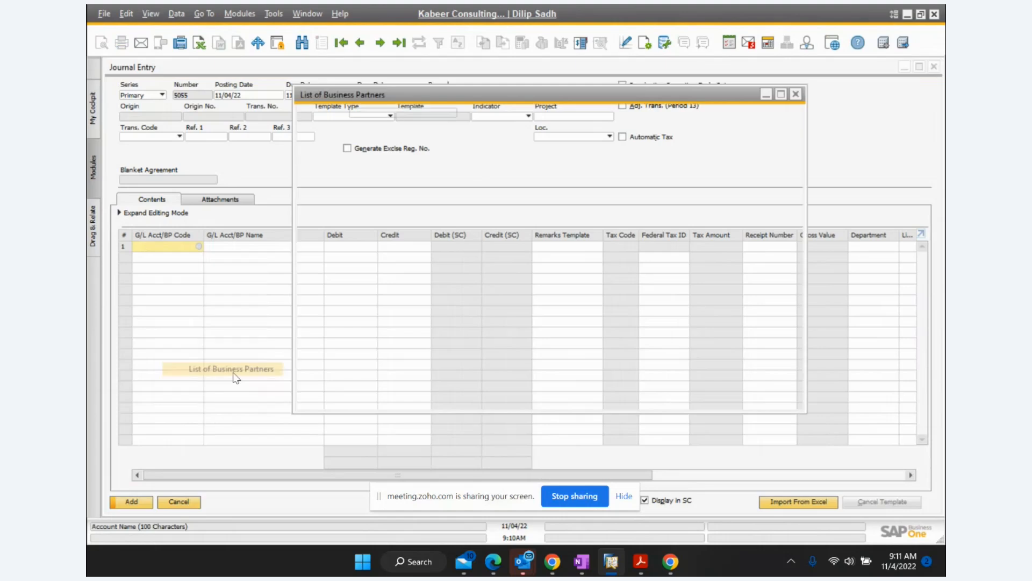
scroll(403, 331, "down", 3)
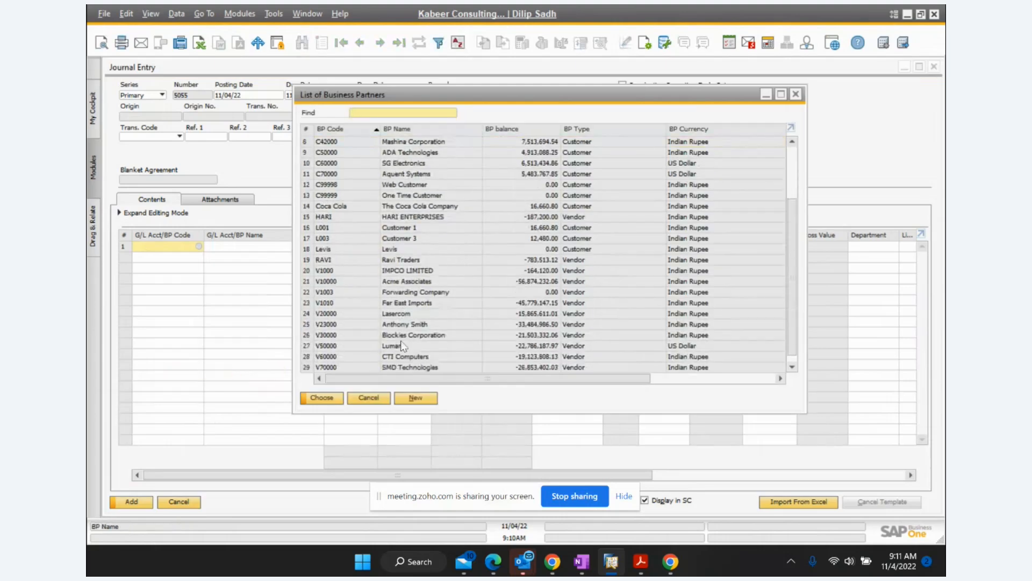
double_click(398, 281)
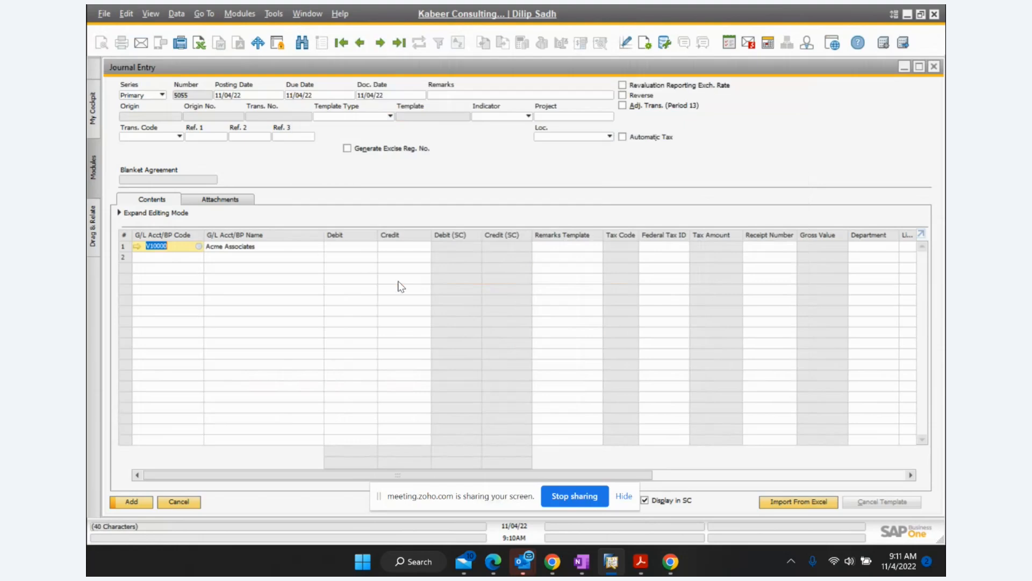
left_click(408, 249)
type("1000")
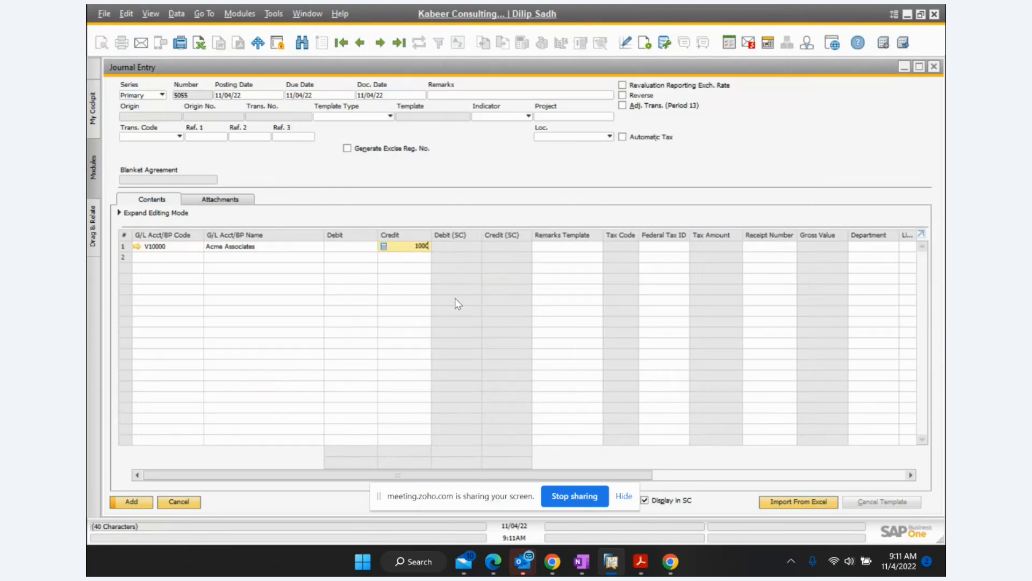
Add the Electricity G/L account, found by searching for 61, on the second line with a debit of INR 1,000.00
left_click(166, 258)
right_click(166, 259)
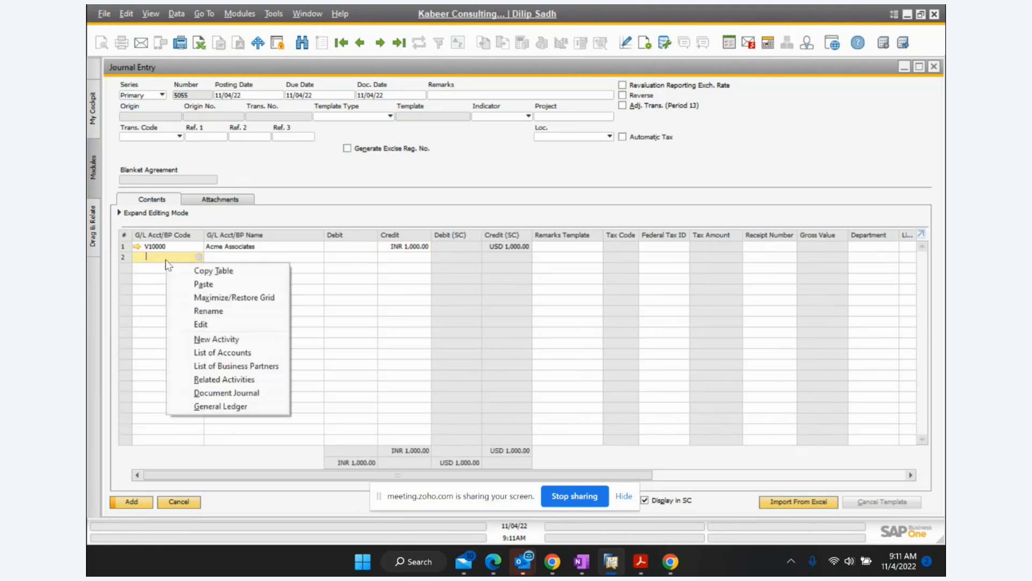
left_click(242, 354)
type("61")
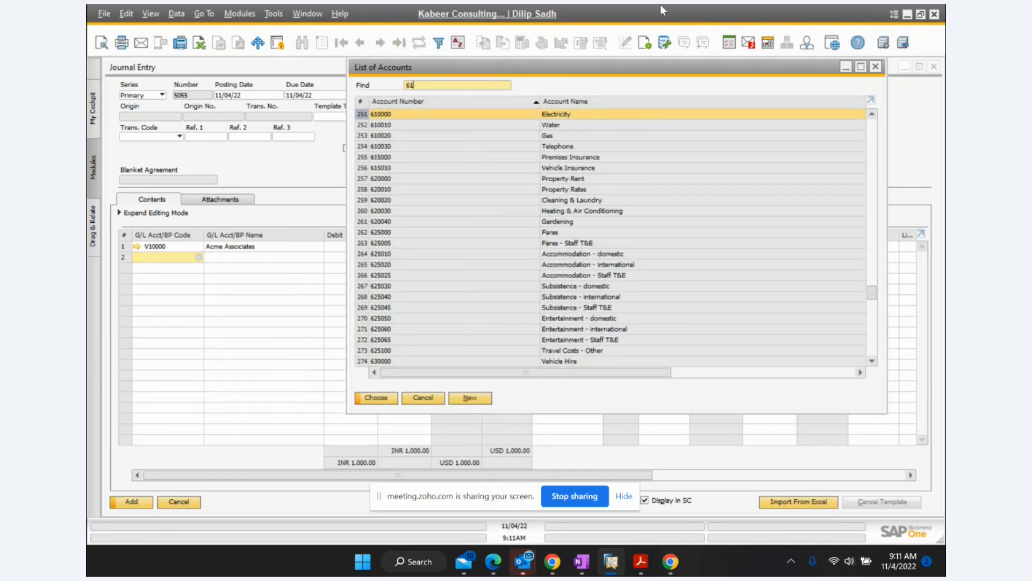
double_click(568, 115)
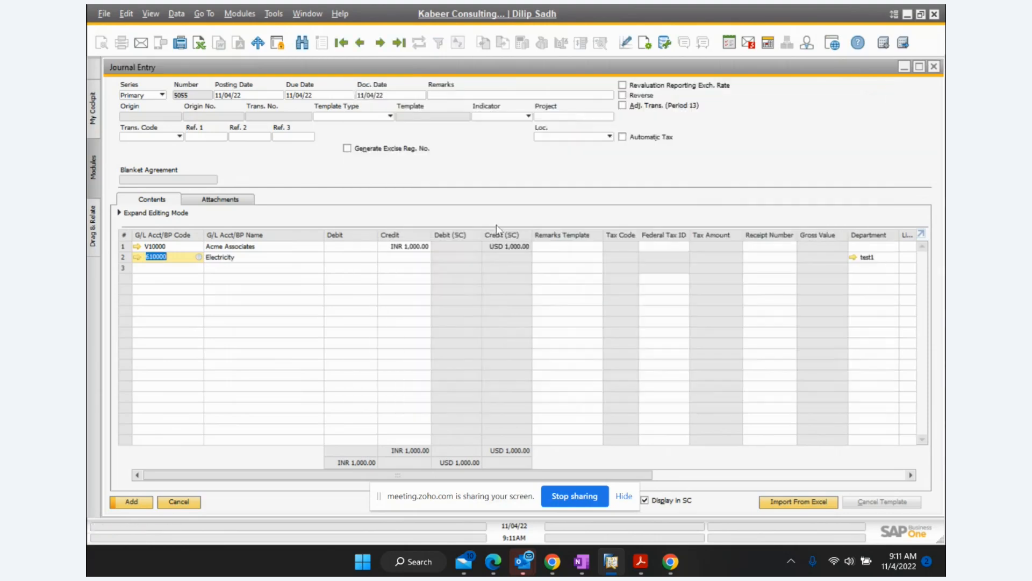
left_click(353, 256)
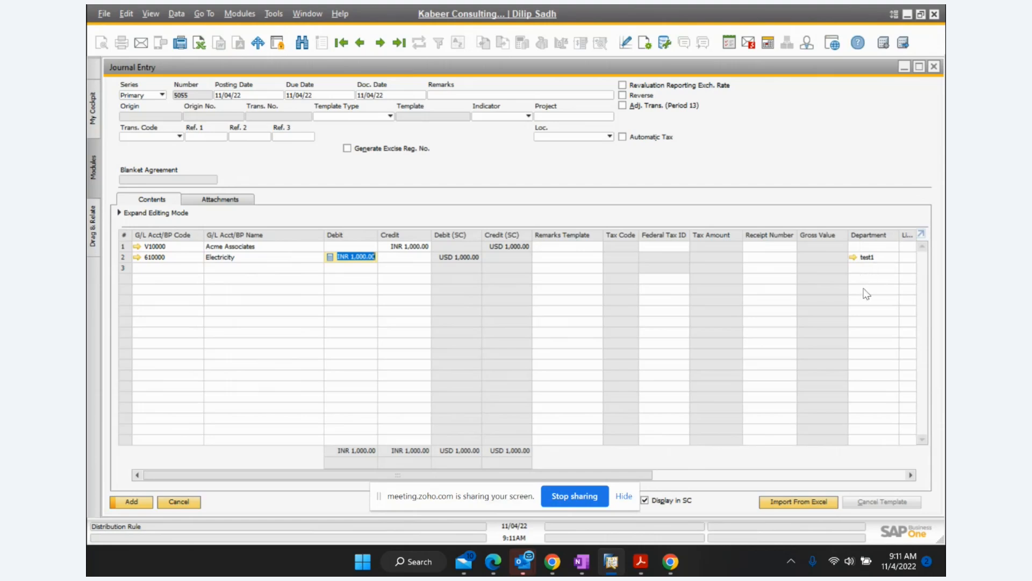
Post the journal entry, accepting that it cannot be changed after adding, and close the form
left_click(137, 505)
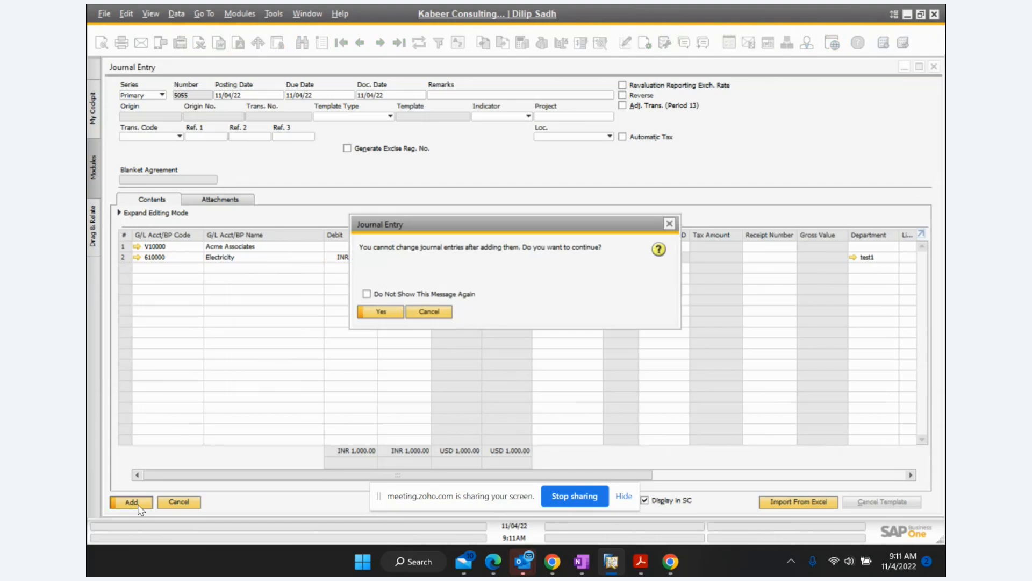
left_click(382, 312)
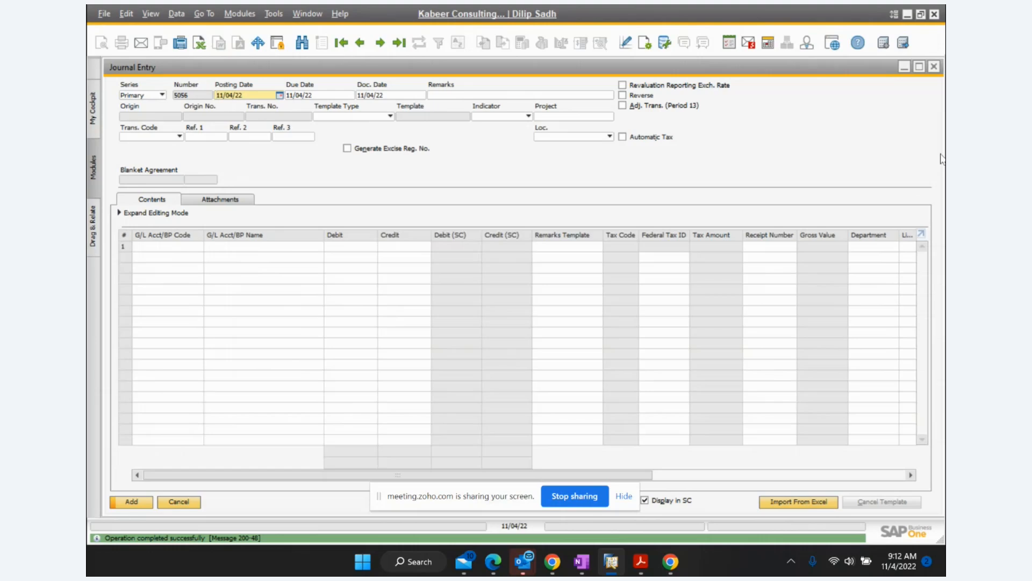
left_click(936, 67)
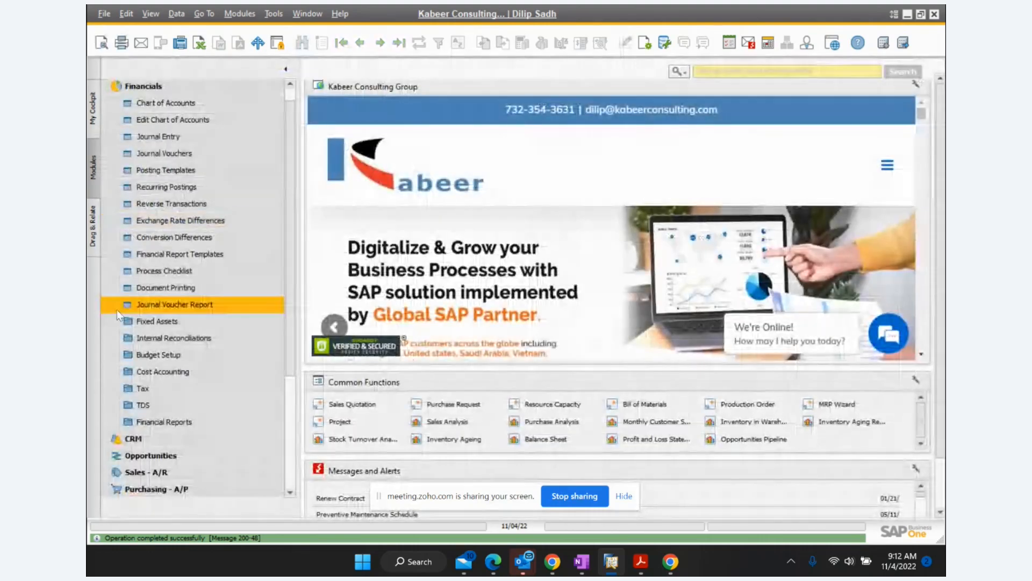
Open the Cost Center Report selection criteria under Cost Accounting and choose C0000004 as the starting cost center
scroll(126, 258, "down", 2)
left_click(159, 305)
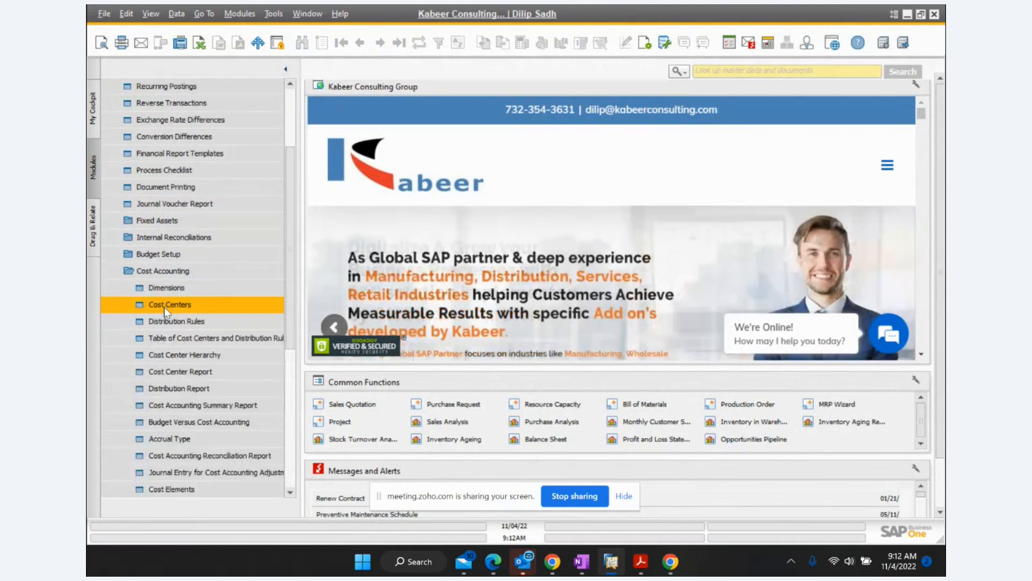
scroll(193, 301, "down", 1)
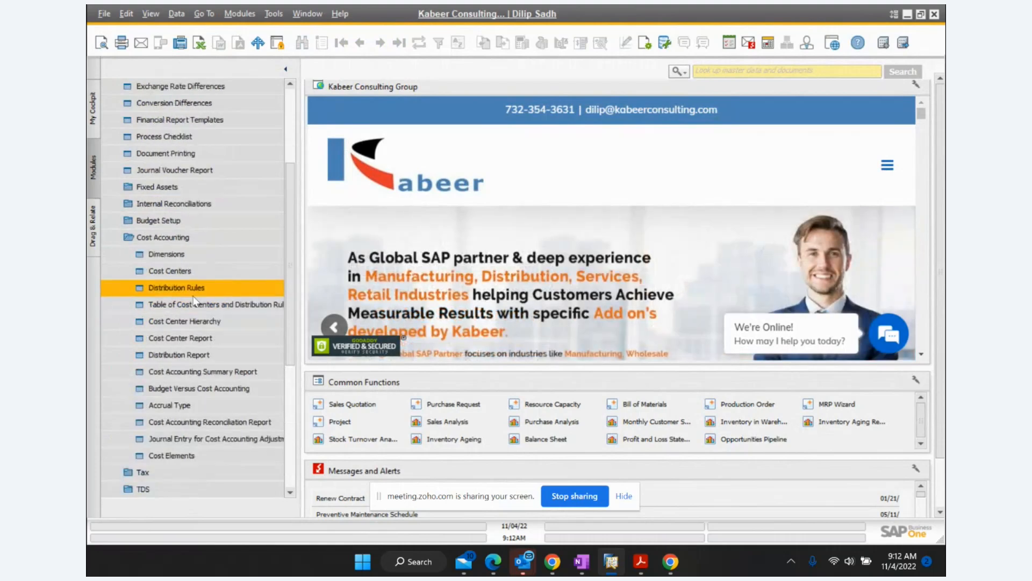
left_click(201, 339)
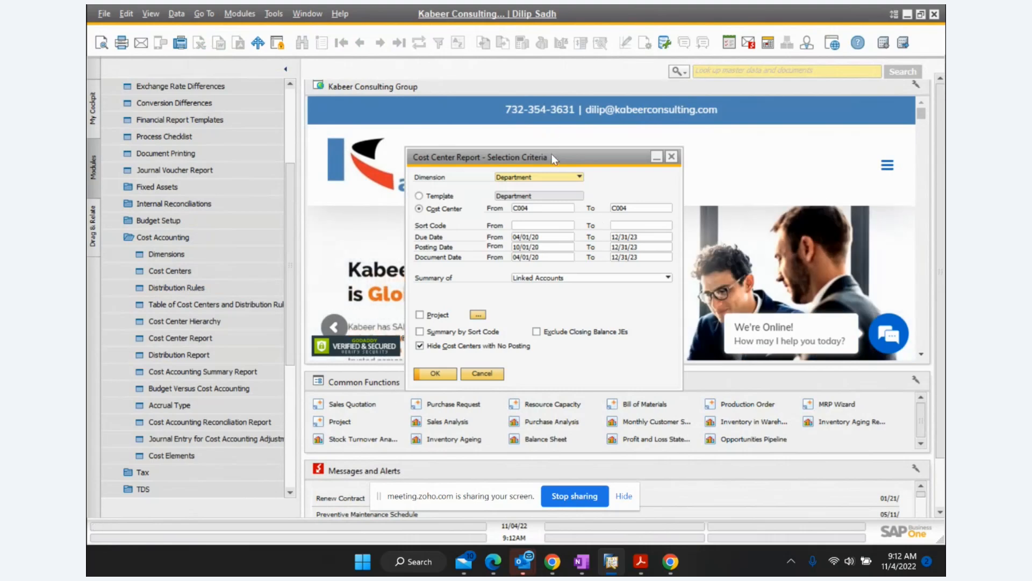
left_click_drag(552, 157, 543, 136)
left_click(559, 189)
left_click(561, 187)
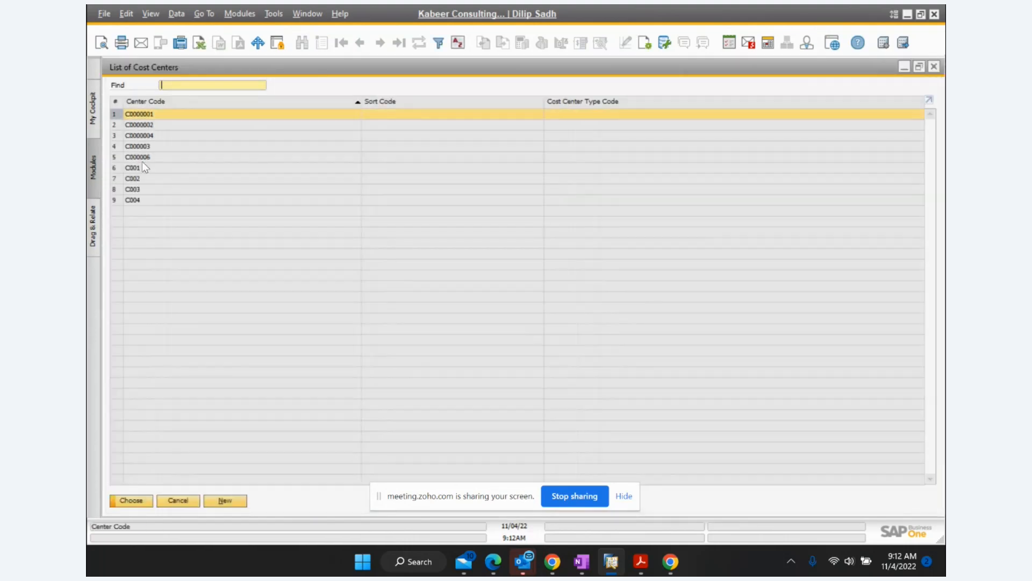
double_click(147, 136)
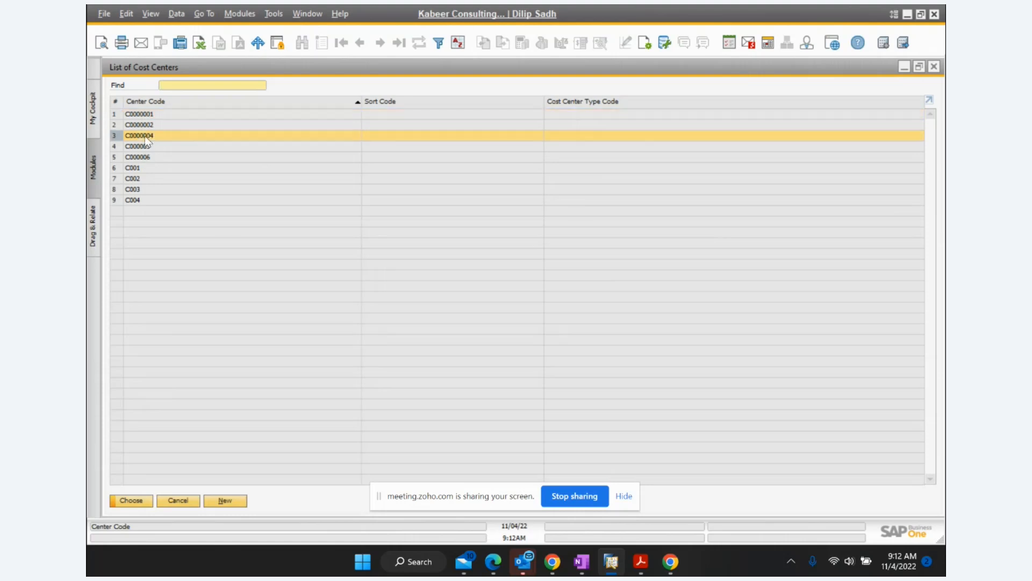
Set the ending cost center to C000006 and run the Cost Center Report
left_click(622, 188)
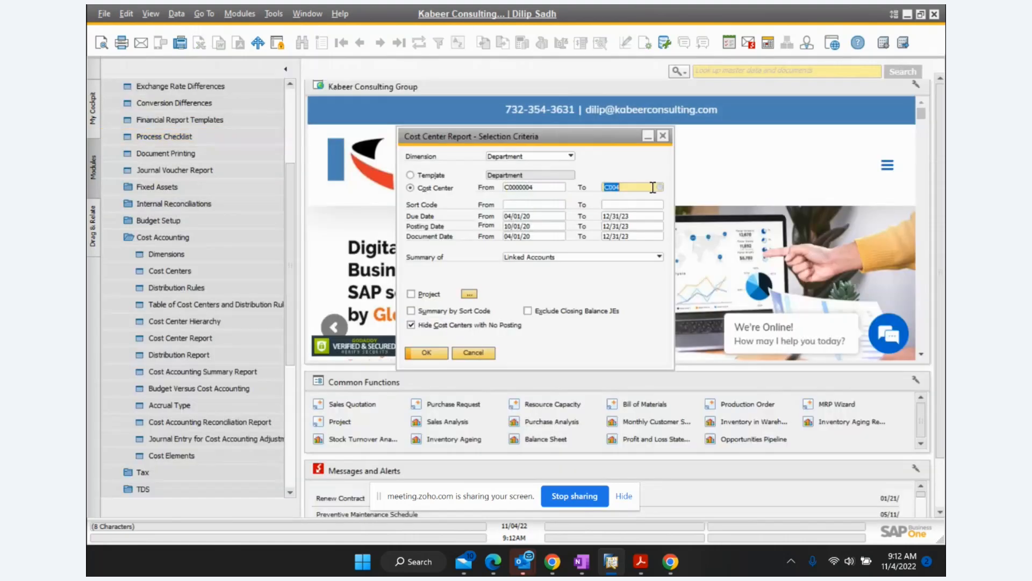
left_click(658, 187)
double_click(147, 157)
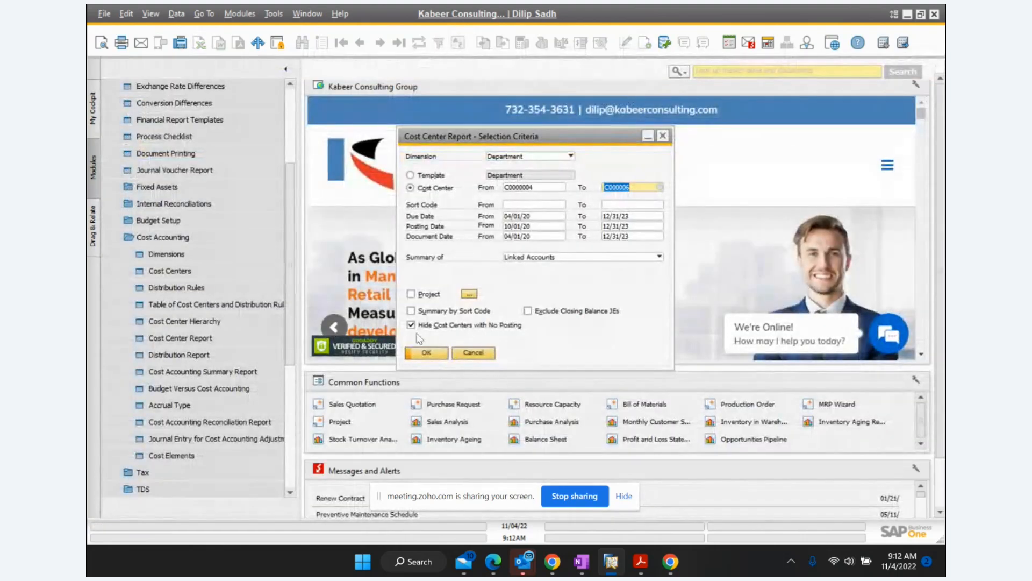
left_click(424, 353)
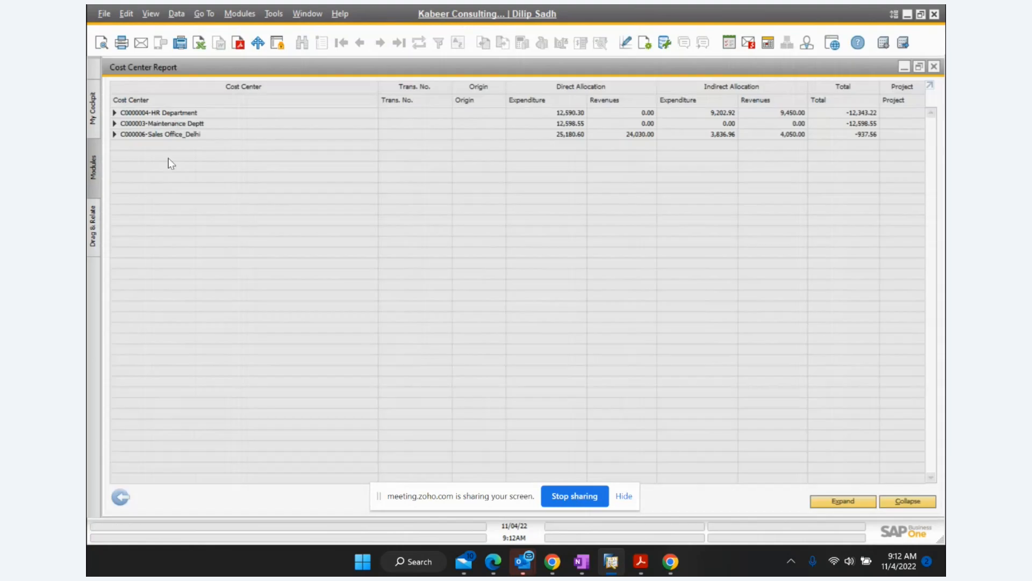
Examine the postings under HR Department and Sales Office_Delhi, and close the report and its selection criteria
left_click(114, 113)
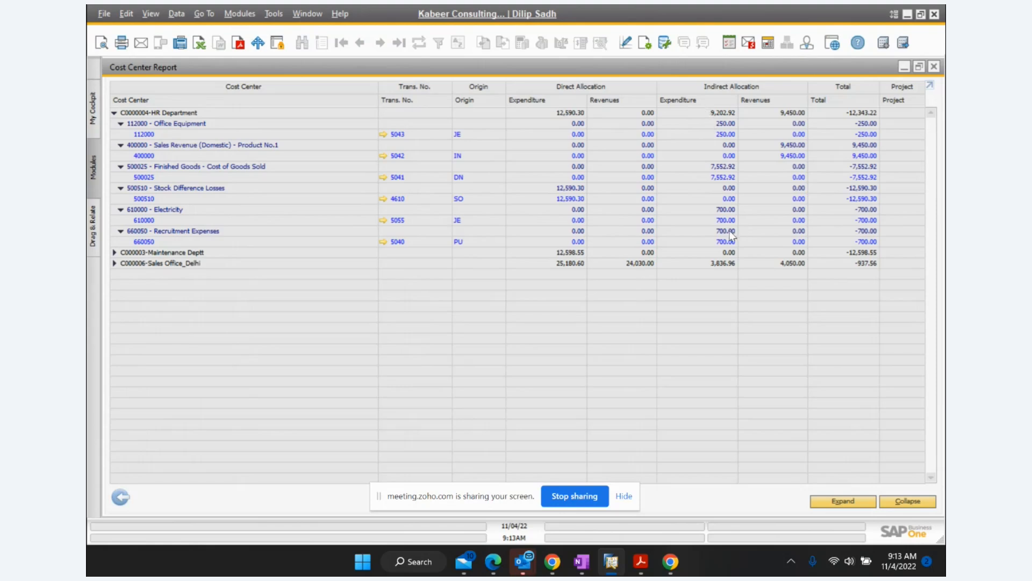
left_click(114, 266)
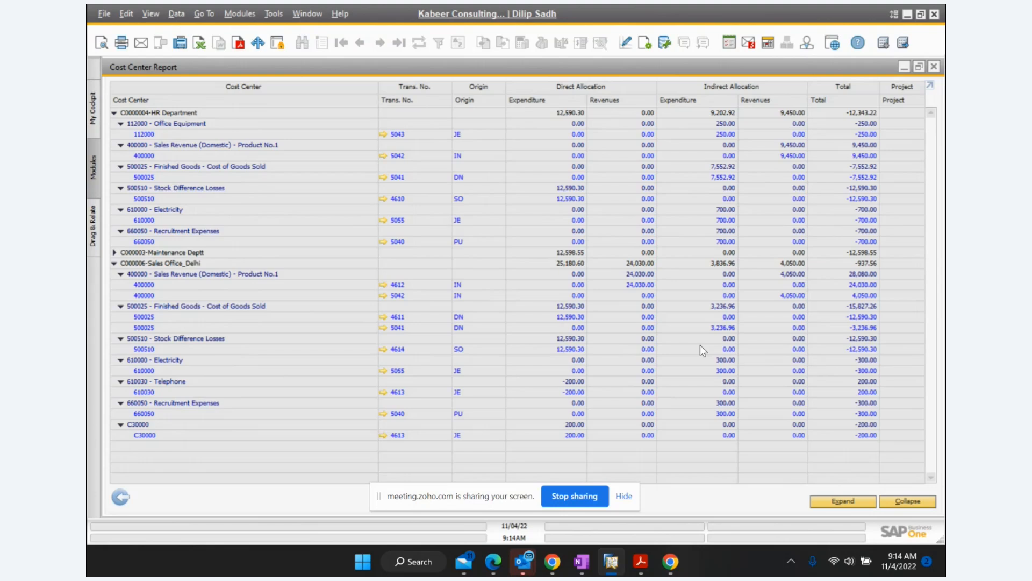
left_click(934, 67)
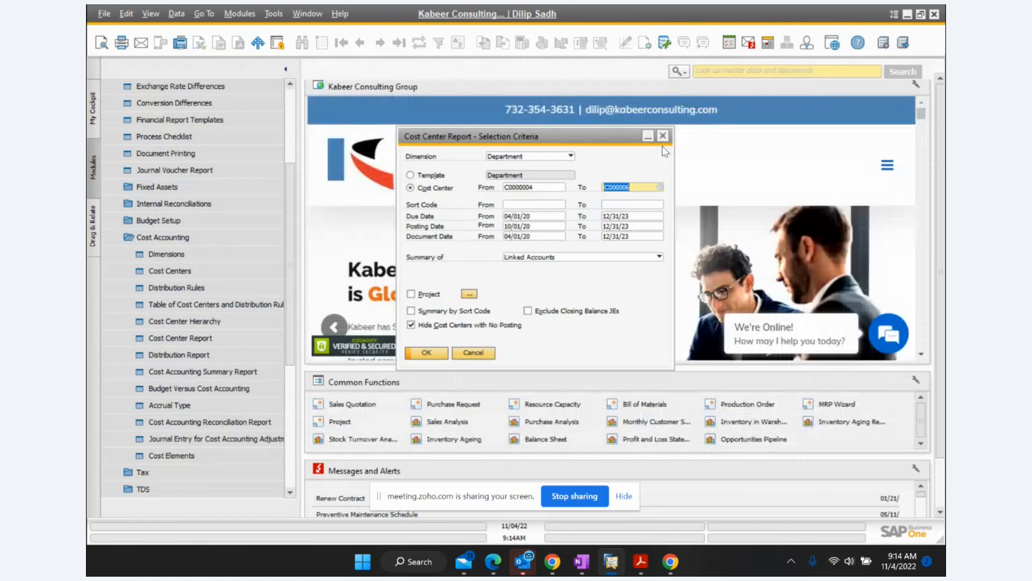
left_click(663, 138)
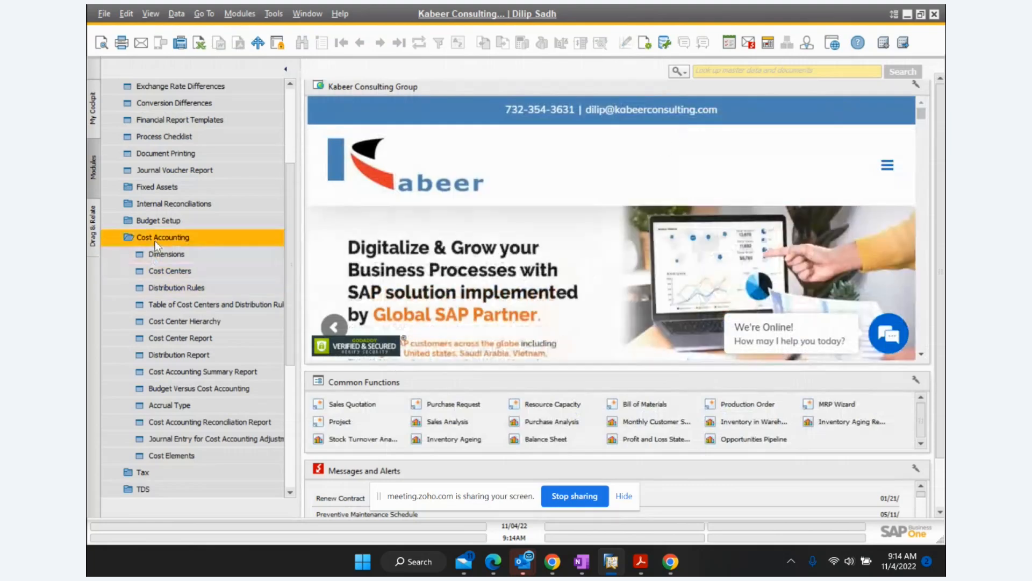
Open a new A/P Invoice under Purchasing - A/P and choose Acme Associates as the vendor
left_click(156, 240)
scroll(188, 293, "up", 3)
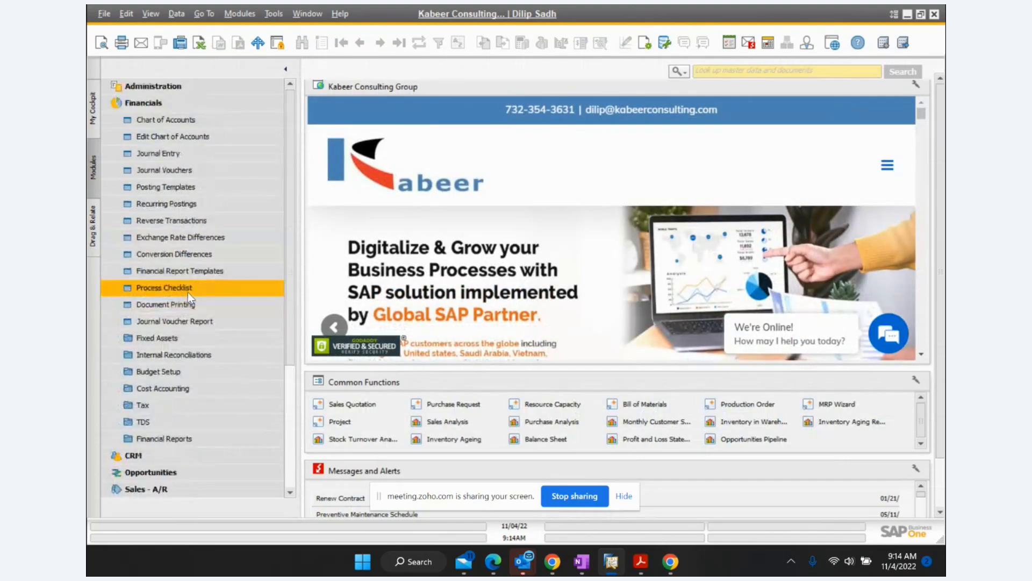
left_click(146, 102)
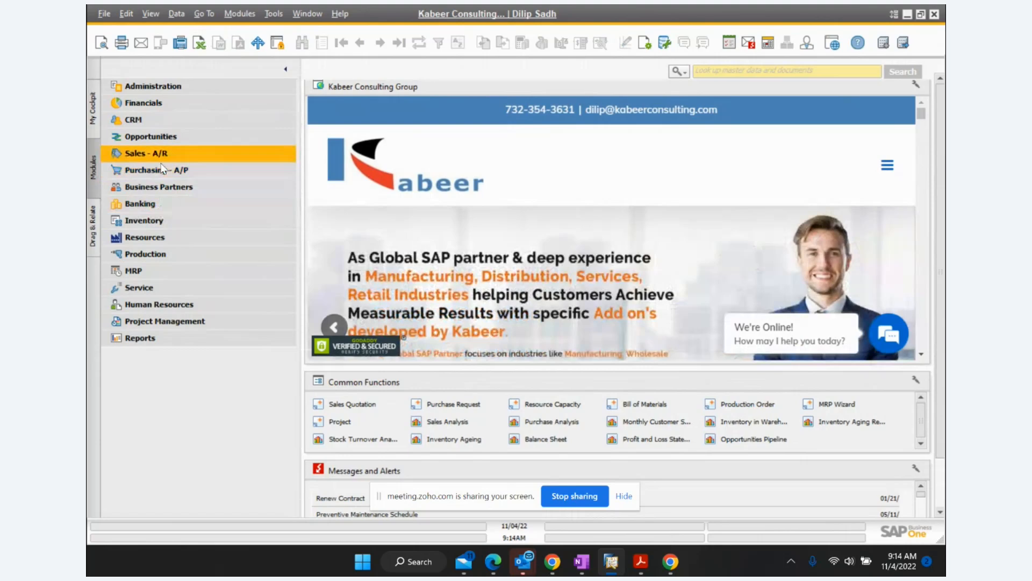
left_click(161, 168)
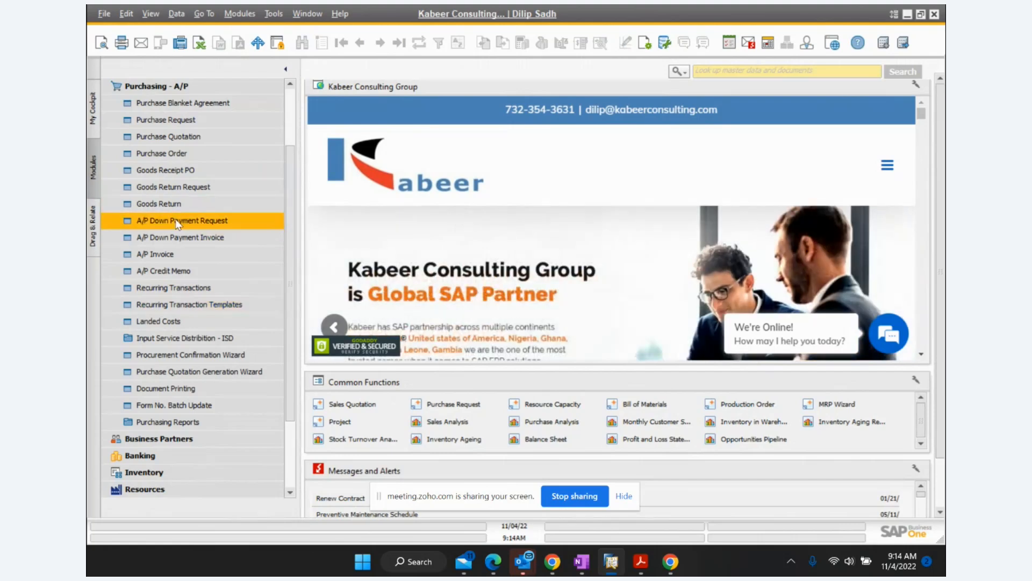
left_click(160, 257)
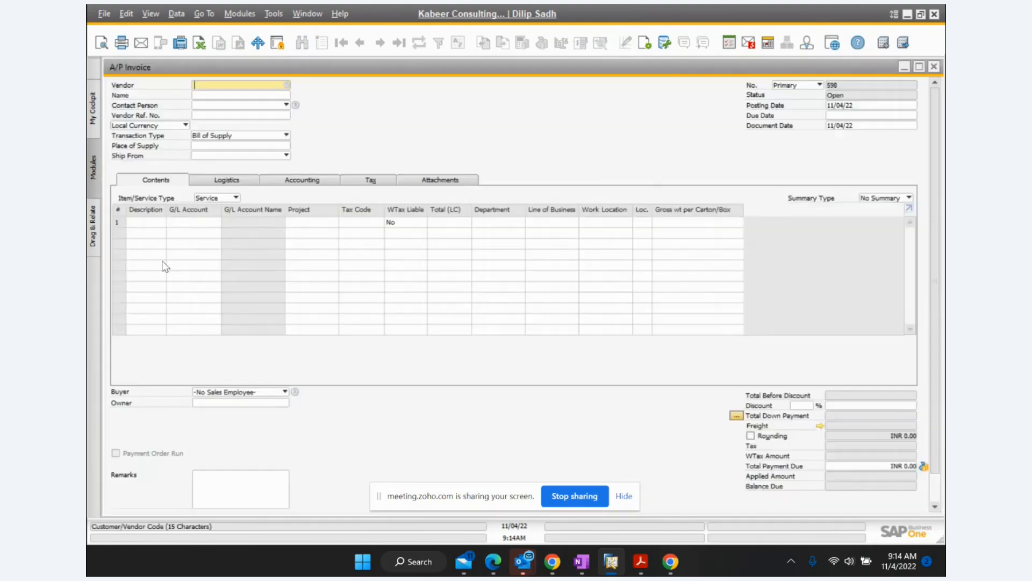
left_click(285, 84)
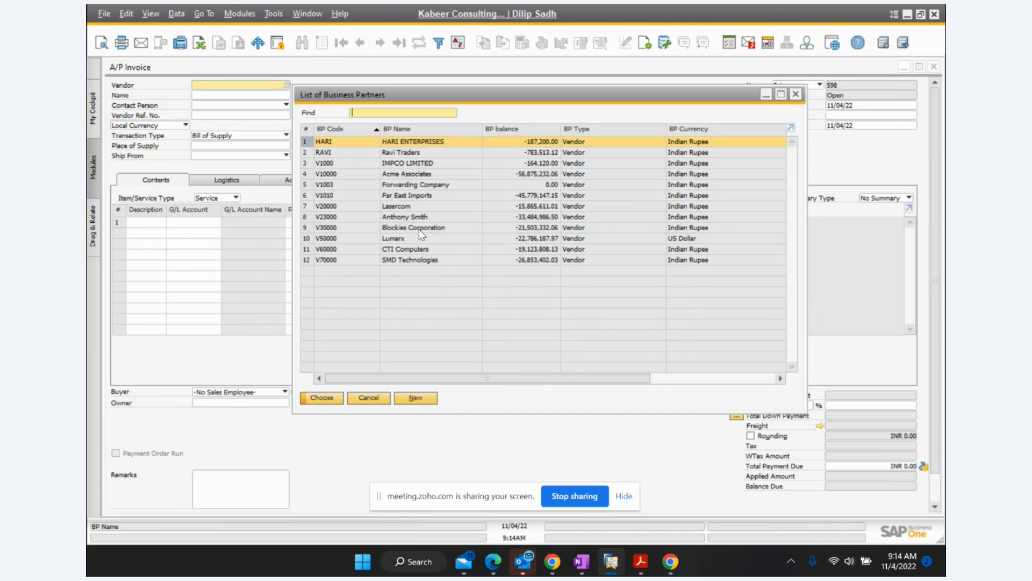
double_click(398, 174)
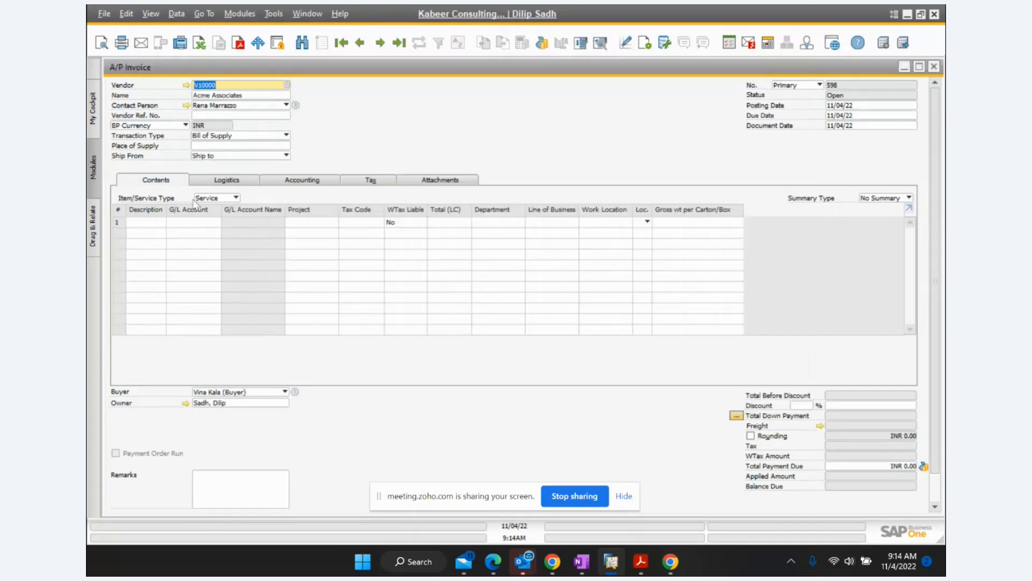
Enter "electricity bill" as the description of the first invoice line
left_click(137, 224)
type("electricu")
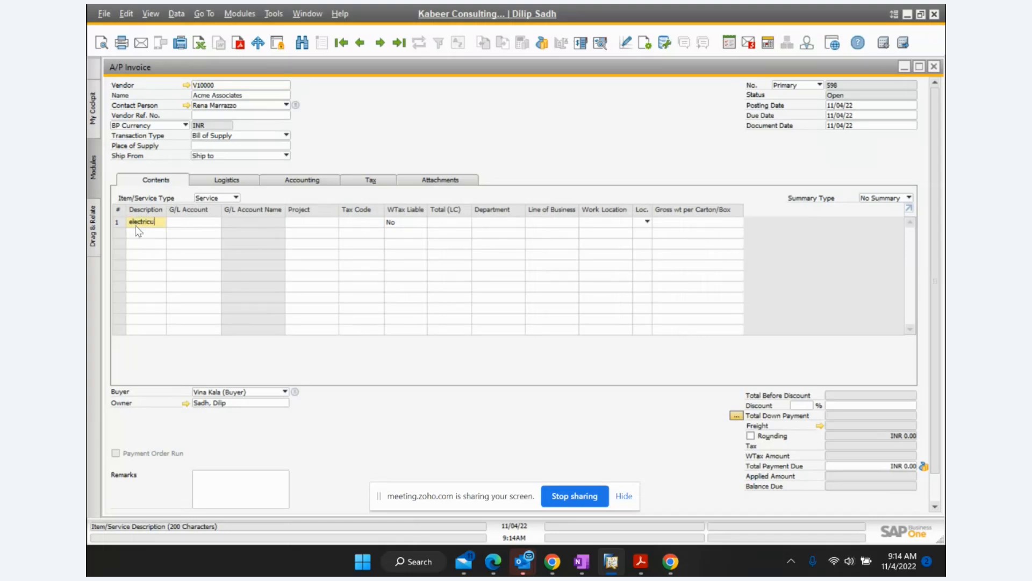
type("ty")
key("BackSpace")
key("BackSpace")
key("BackSpace")
type("ity bil")
Assign the Electricity G/L account 610000 to the first line, searching the account list for 61
left_click(207, 220)
left_click(215, 222)
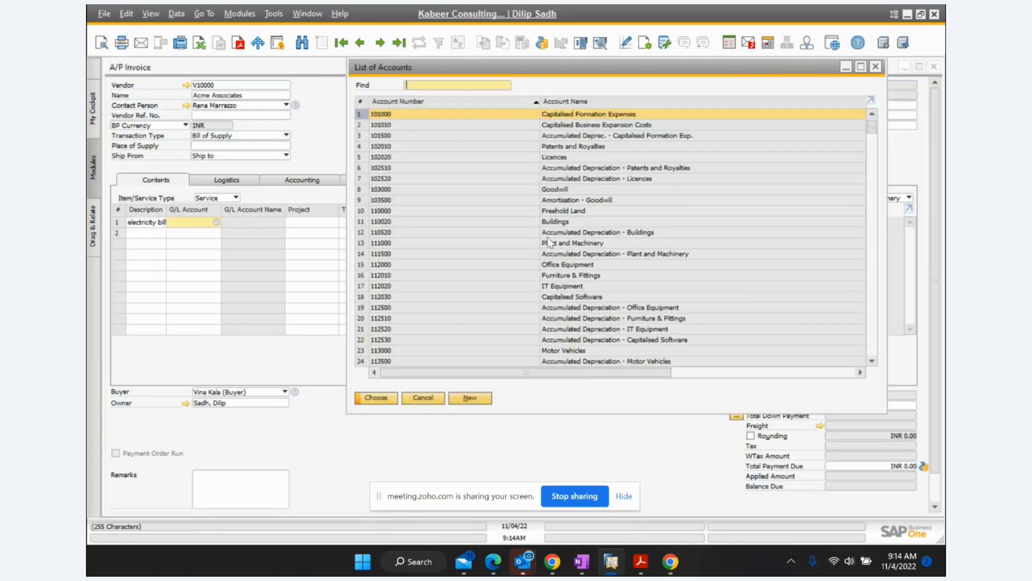
type("61")
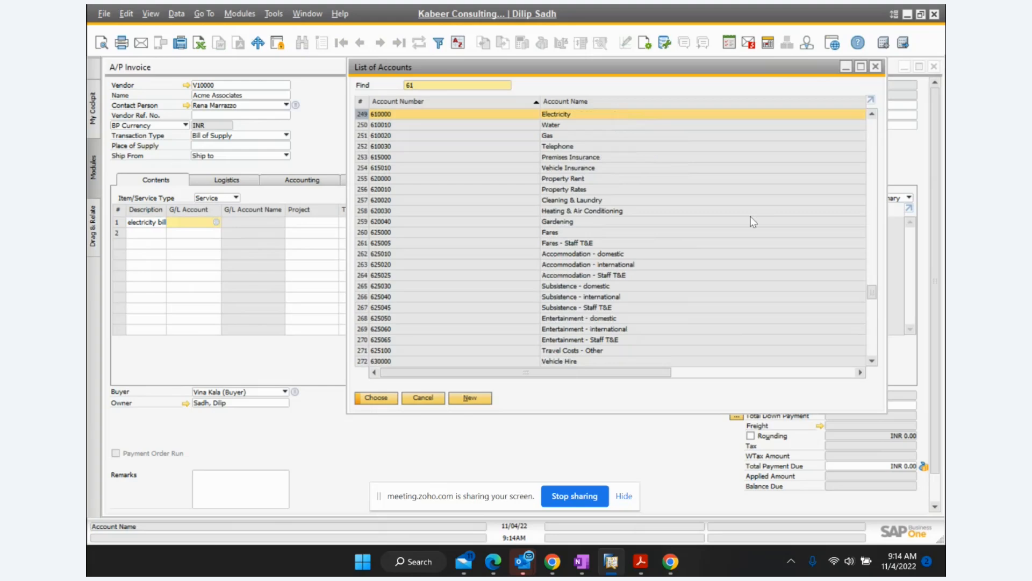
double_click(565, 116)
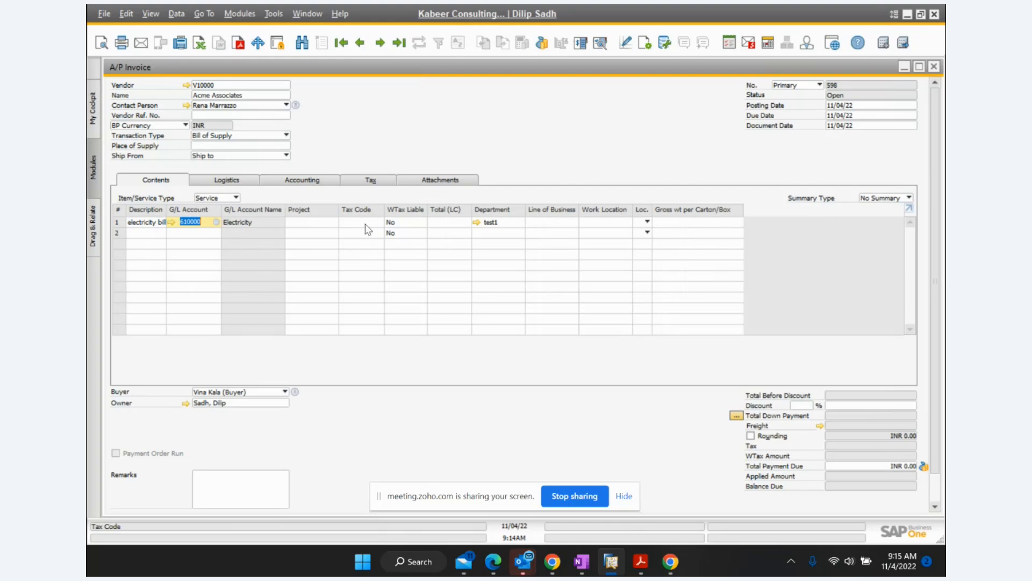
Set the electricity line's total to INR 2,000.00 and select its location
left_click(433, 223)
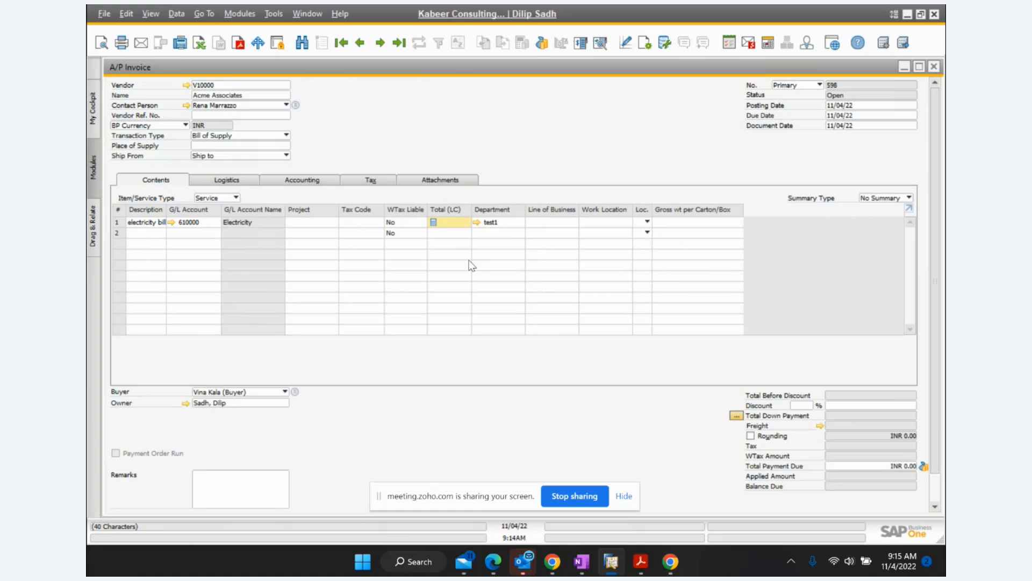
type("2000")
left_click(647, 222)
left_click(649, 233)
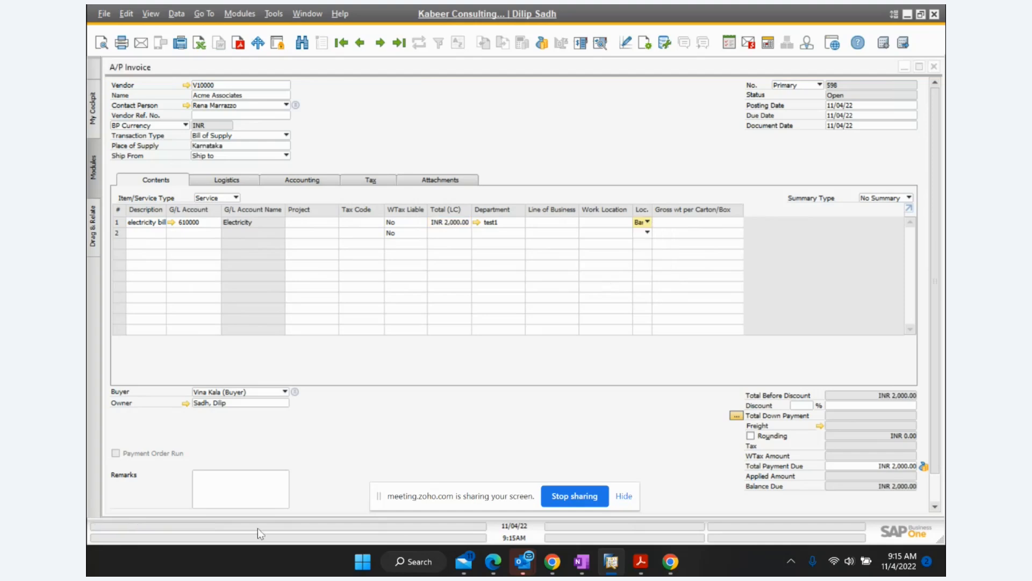
left_click(260, 486)
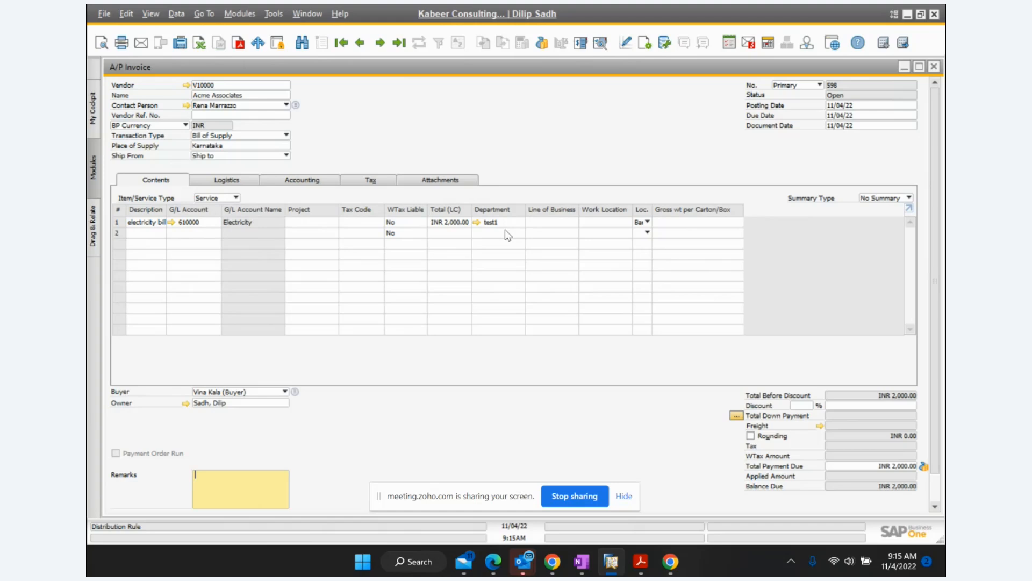
Assign tax code CST@4 to the electricity bill line
scroll(412, 368, "down", 1)
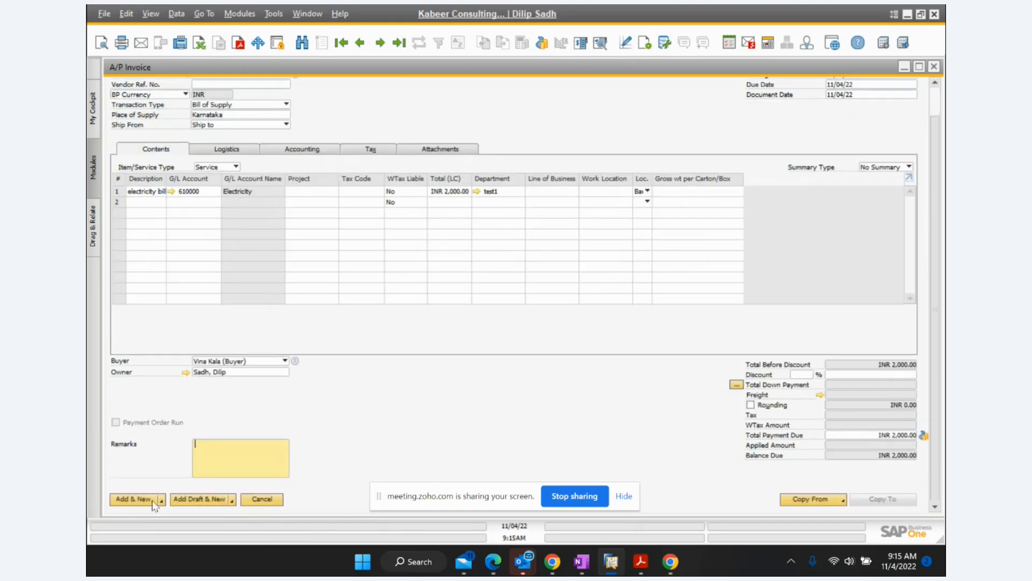
left_click(363, 191)
left_click(380, 191)
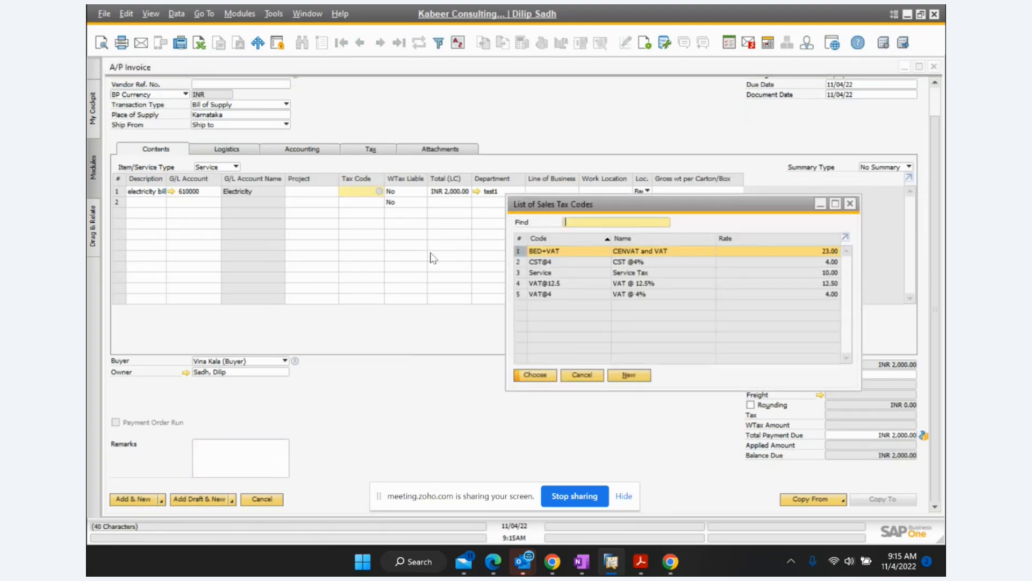
left_click(544, 265)
double_click(545, 264)
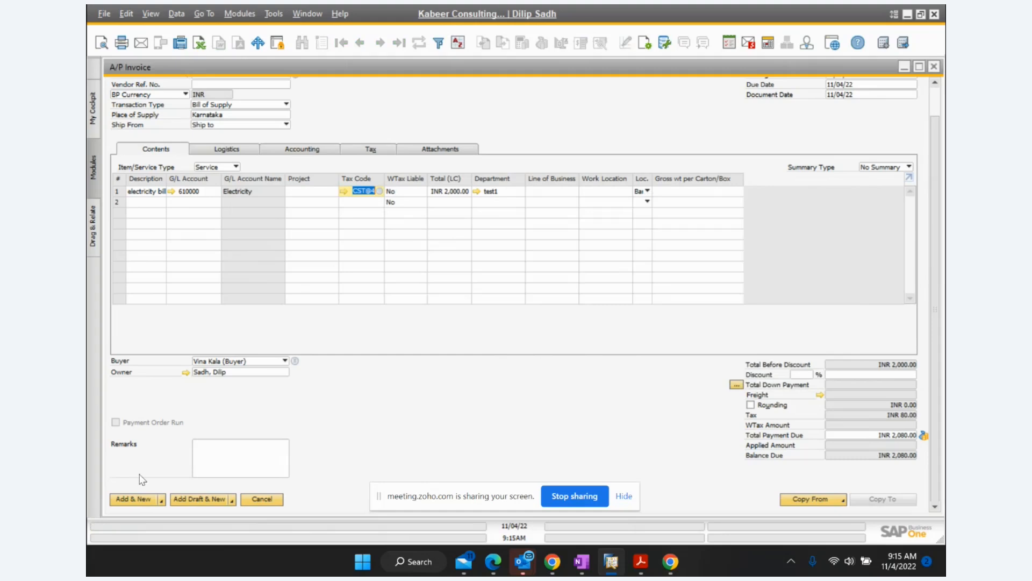
Add the A/P invoice, accepting that it cannot be changed after adding, and close the form
left_click(125, 499)
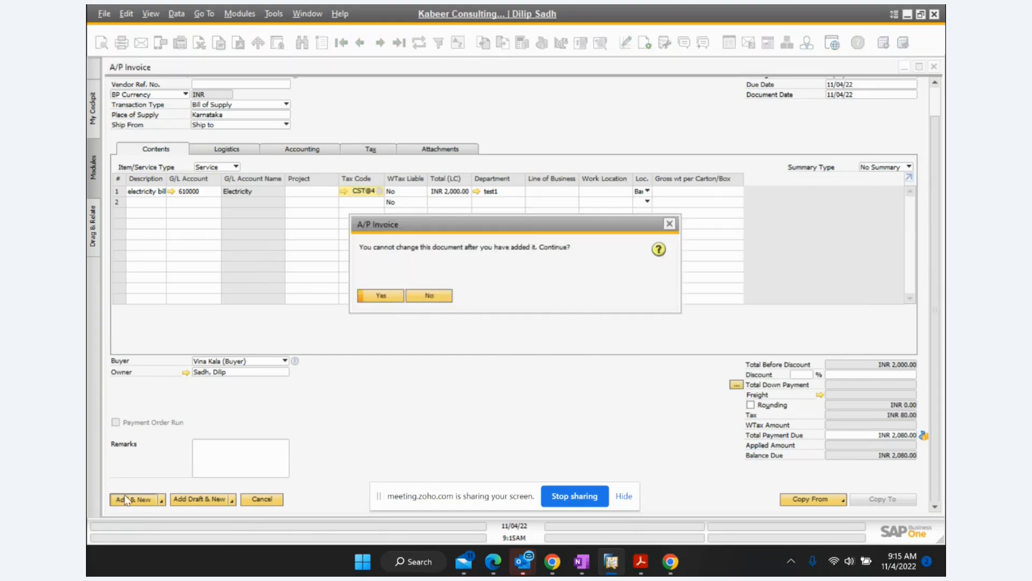
left_click(381, 297)
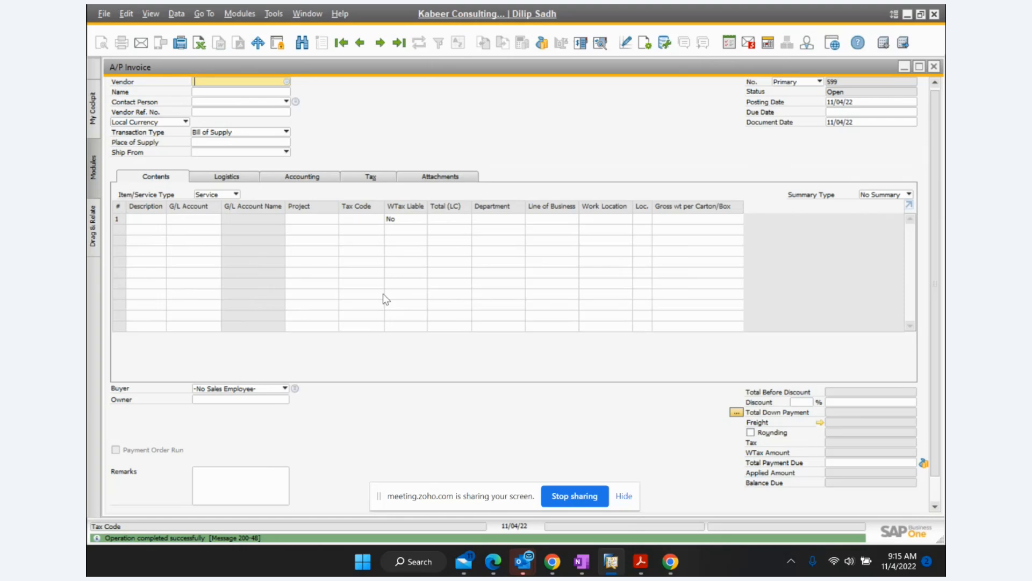
left_click(935, 67)
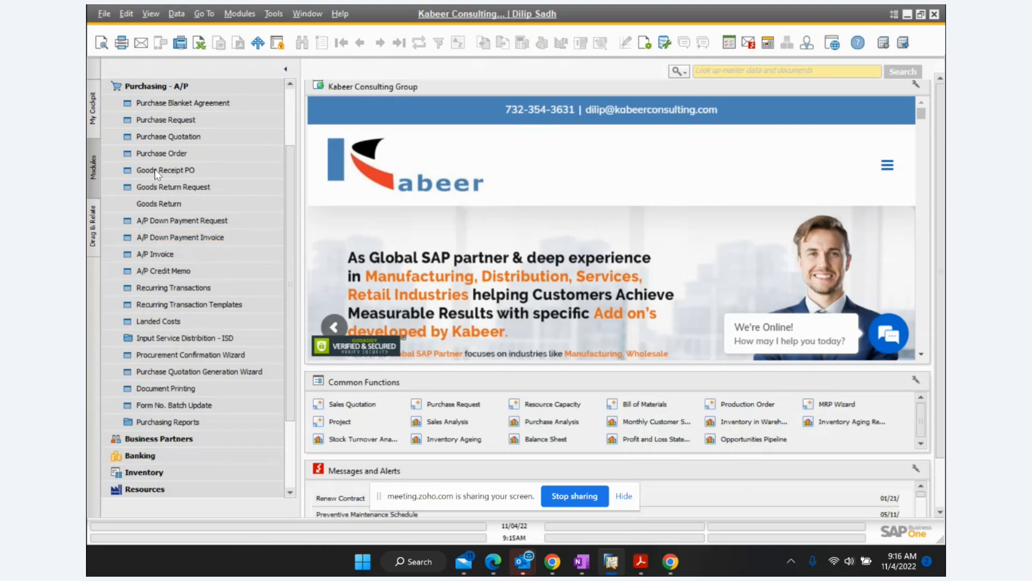
Run the Cost Center Report under Financials, Cost Accounting for cost centers C0000004 to C000006
left_click(156, 89)
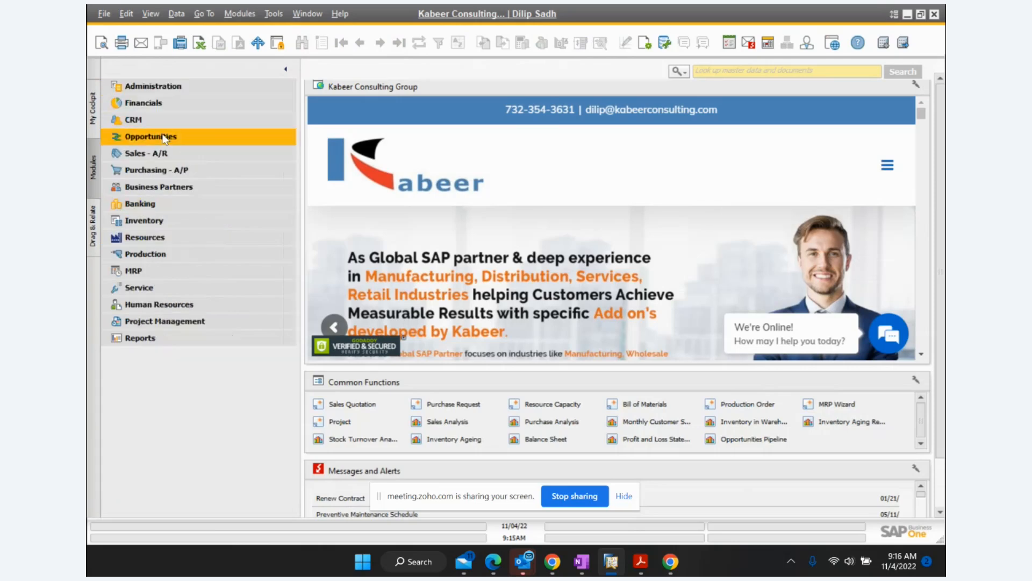
left_click(153, 103)
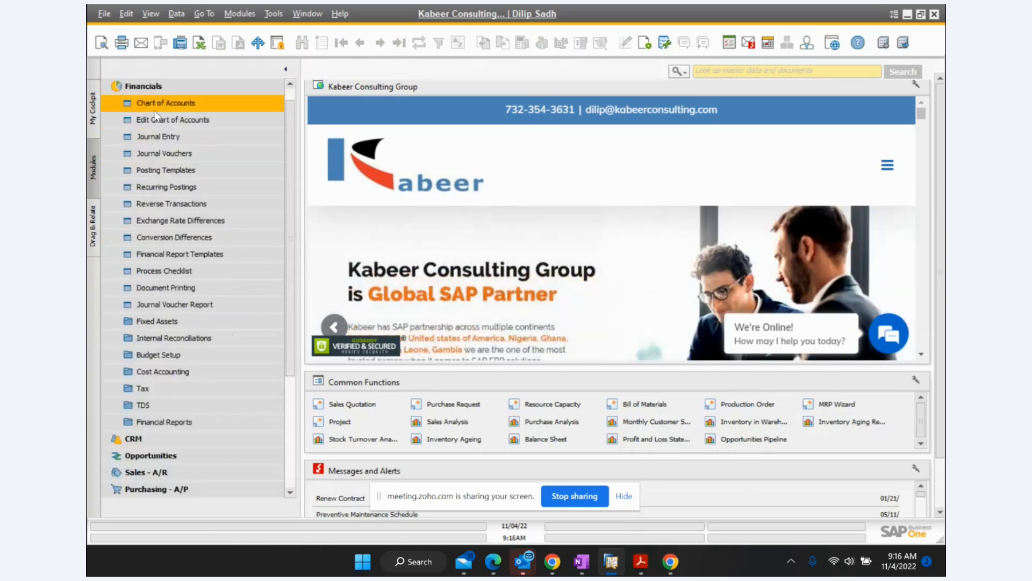
scroll(184, 236, "down", 1)
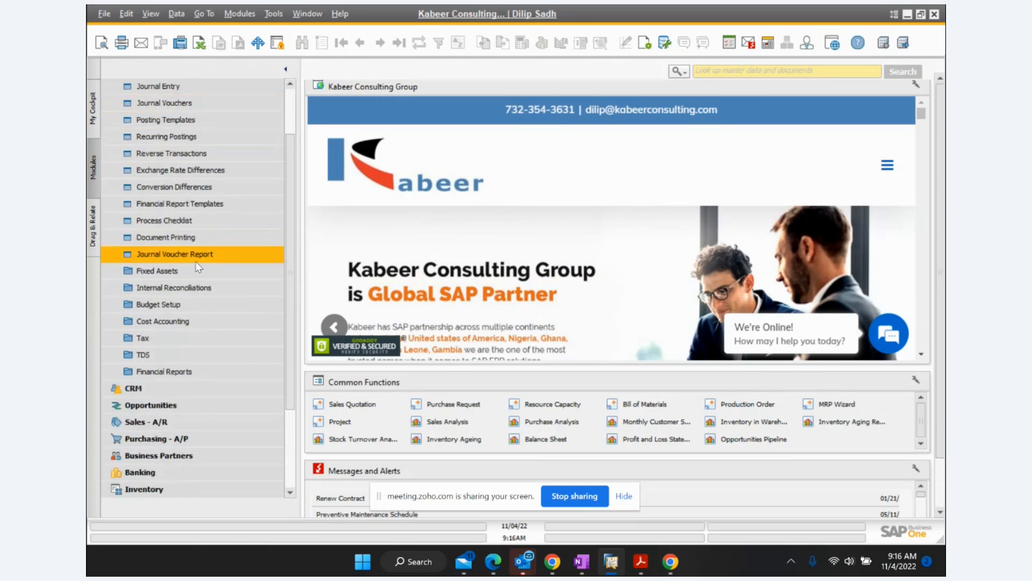
left_click(181, 323)
scroll(181, 324, "down", 1)
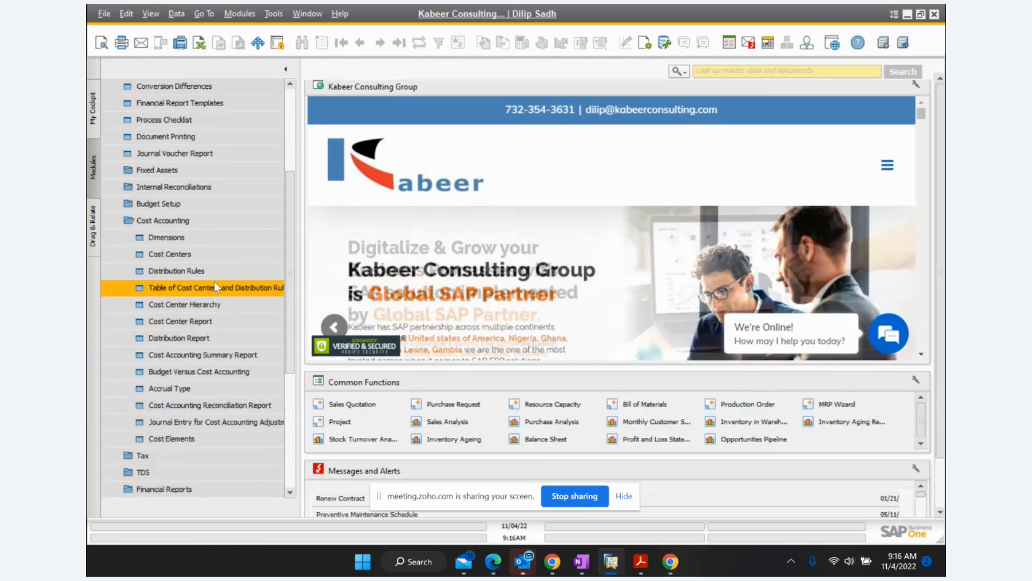
left_click(206, 323)
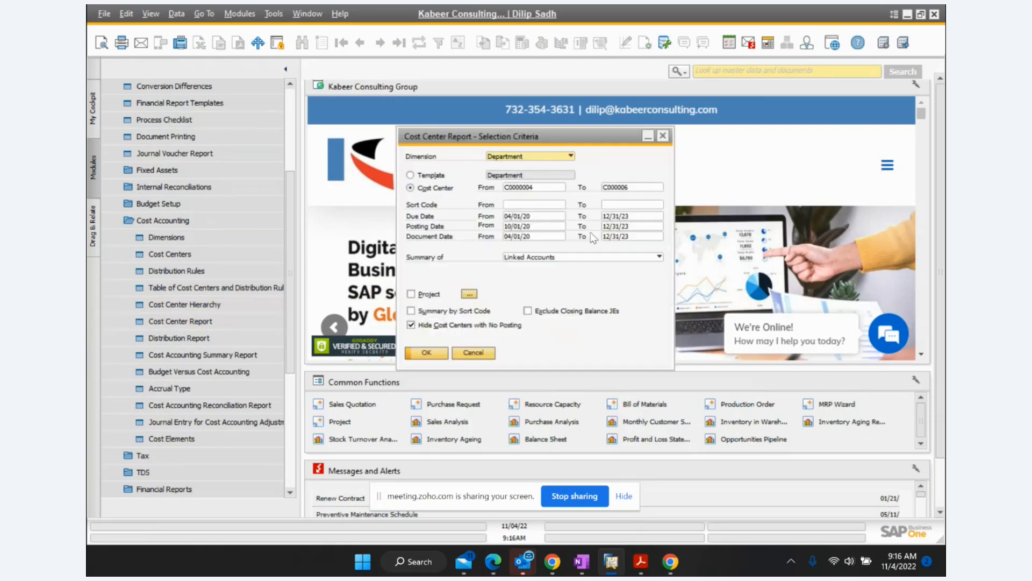
left_click(433, 353)
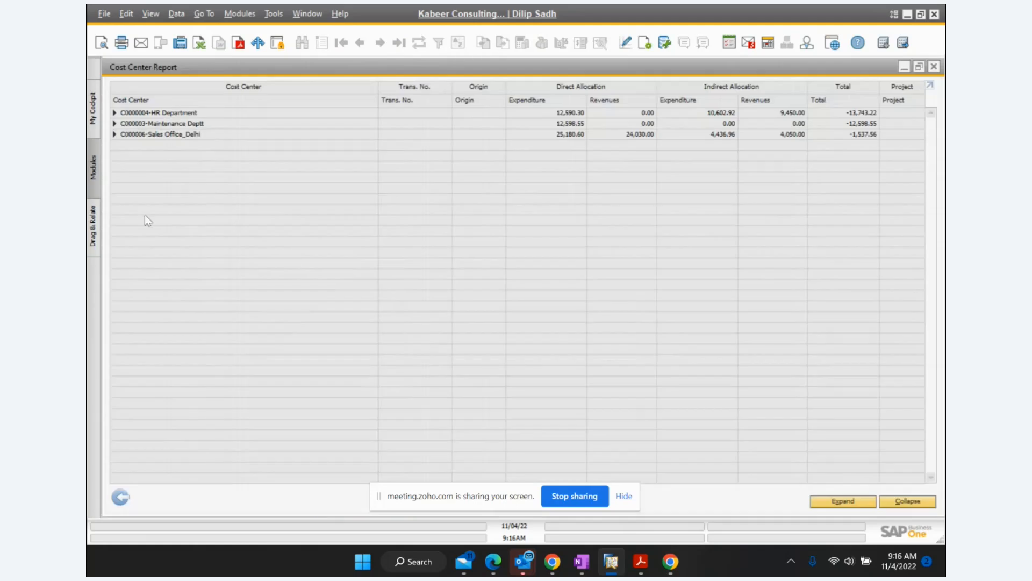
Examine the Electricity postings under HR Department and Sales Office_Delhi, and switch to the indirect allocation slide in Adobe Acrobat Reader
left_click(114, 114)
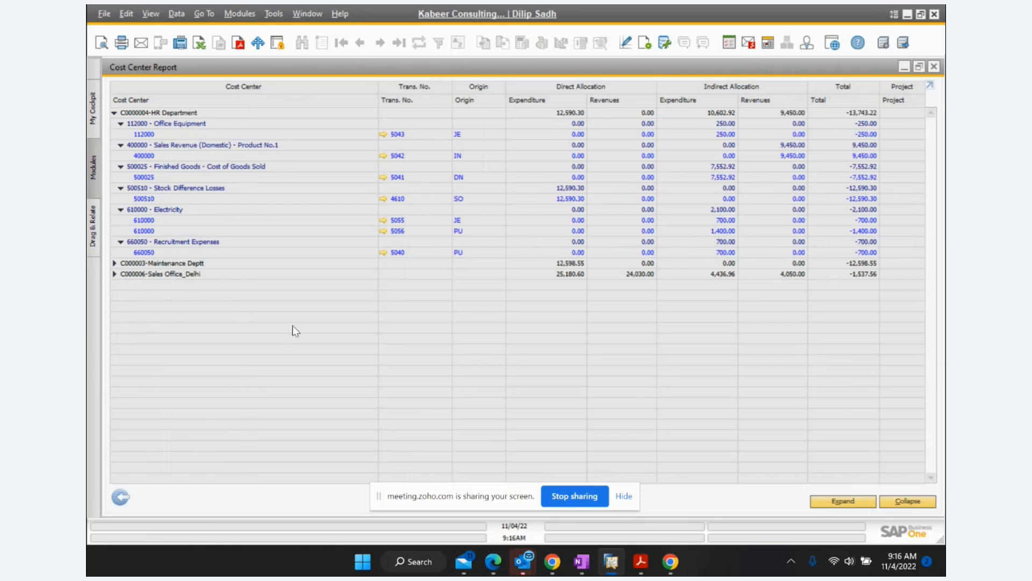
left_click(113, 275)
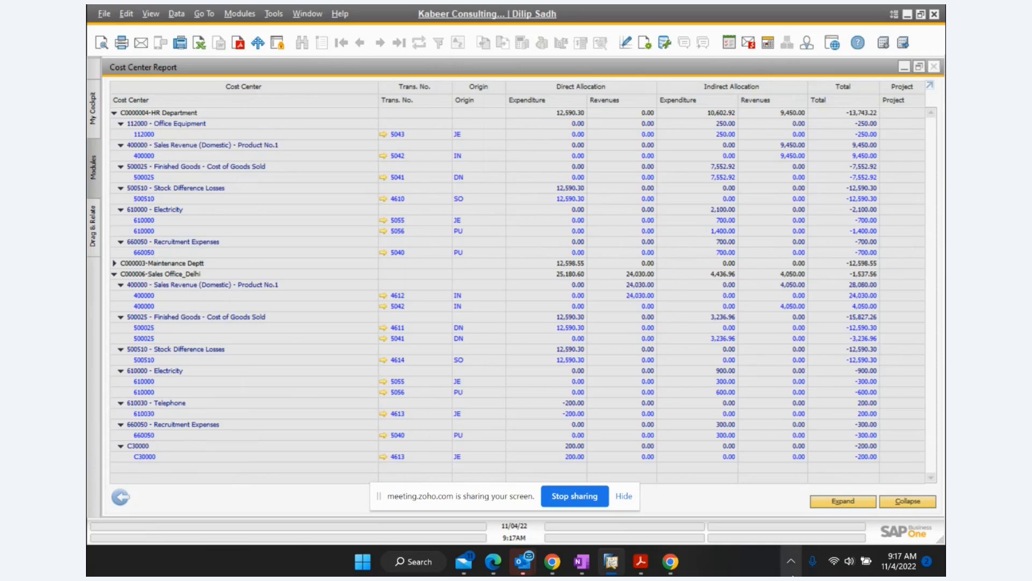
left_click(640, 570)
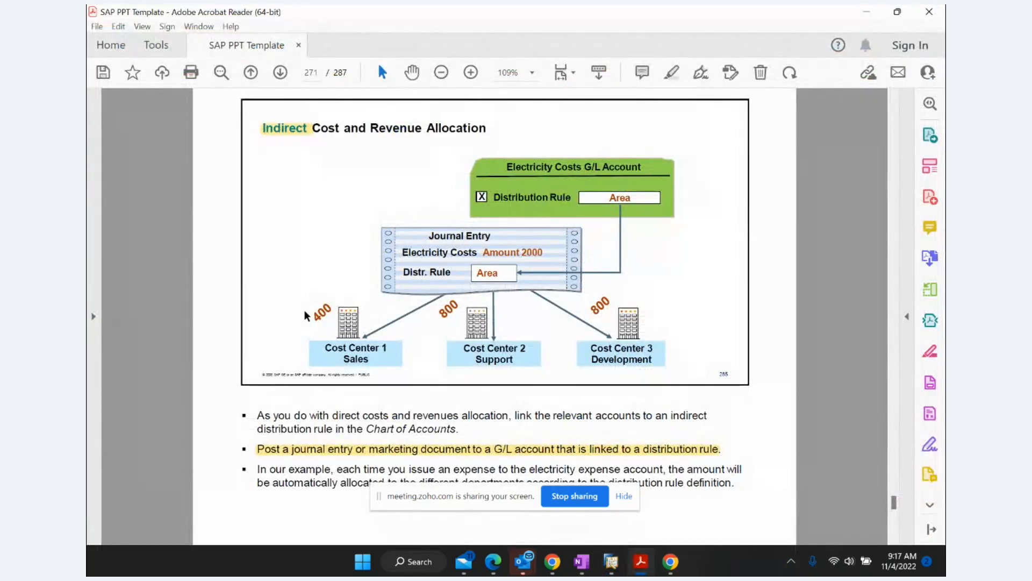
Advance to the Cost and Revenue Allocation slide and read the notes on changing the distribution rule in marketing documents and journal entries
left_click(279, 74)
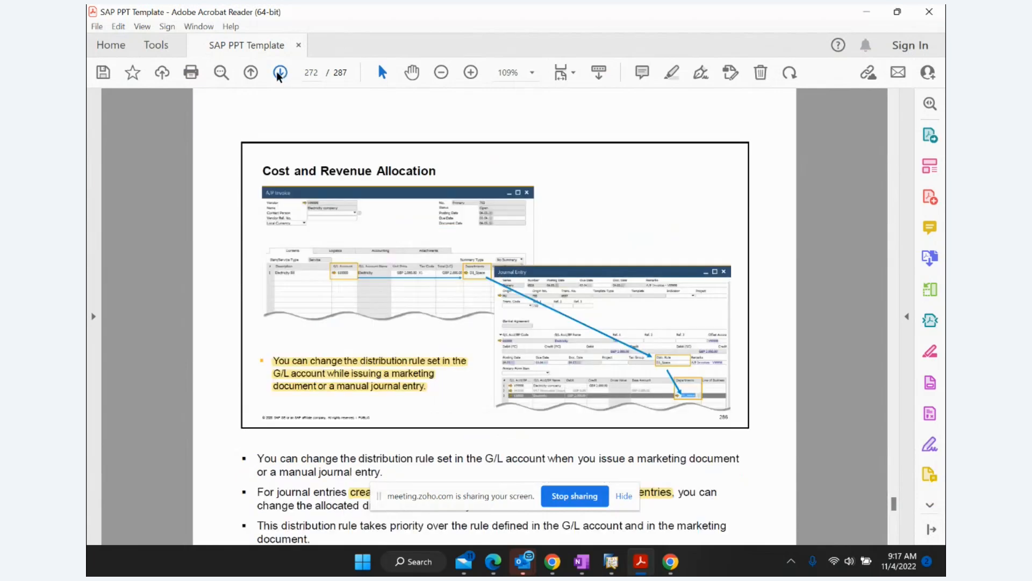
scroll(410, 230, "down", 1)
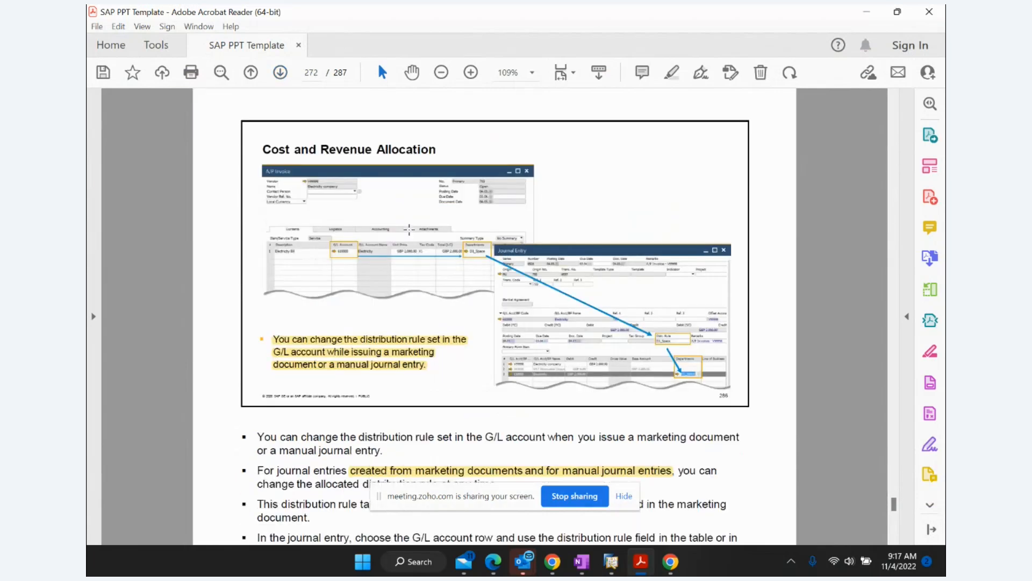
scroll(410, 229, "down", 1)
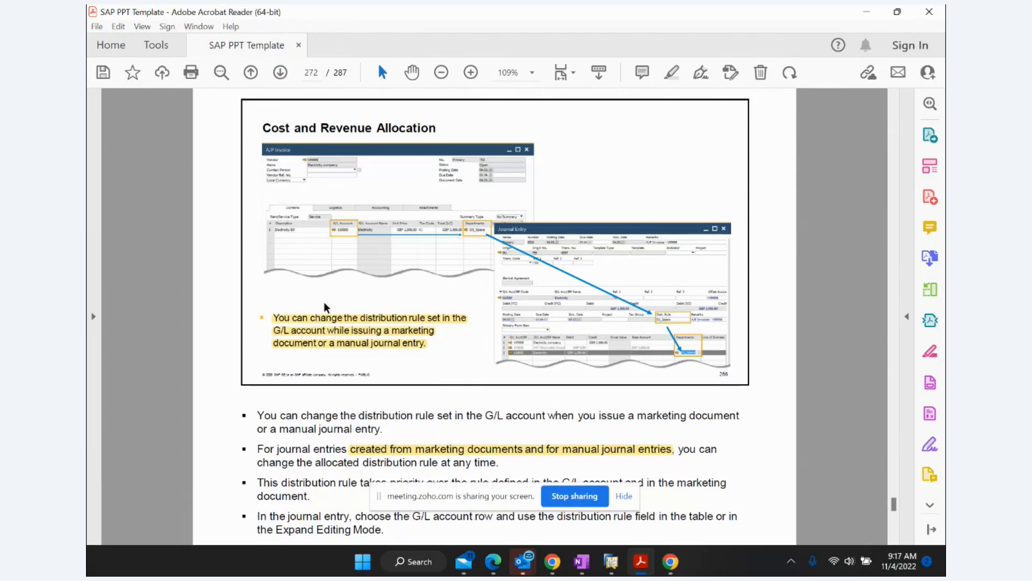
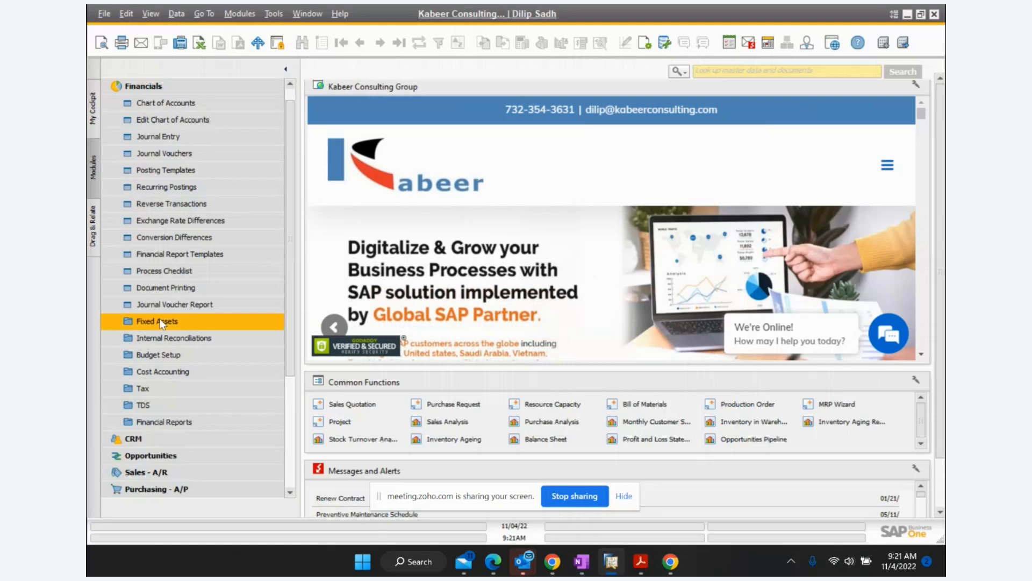
Open the Distribution Rules setup under Cost Accounting, search for all rules and display the Fix amt rule
left_click(163, 372)
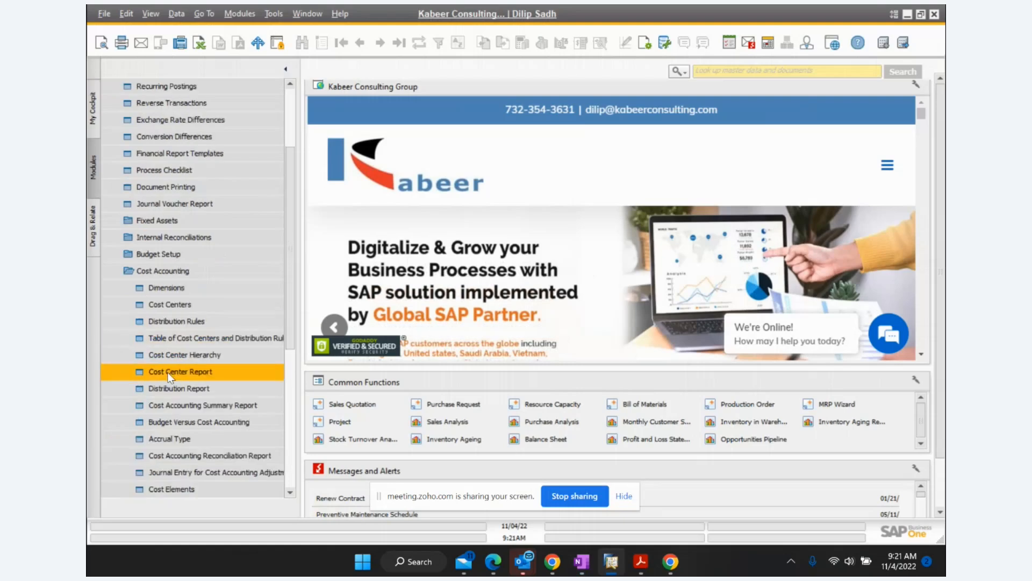
scroll(166, 376, "down", 1)
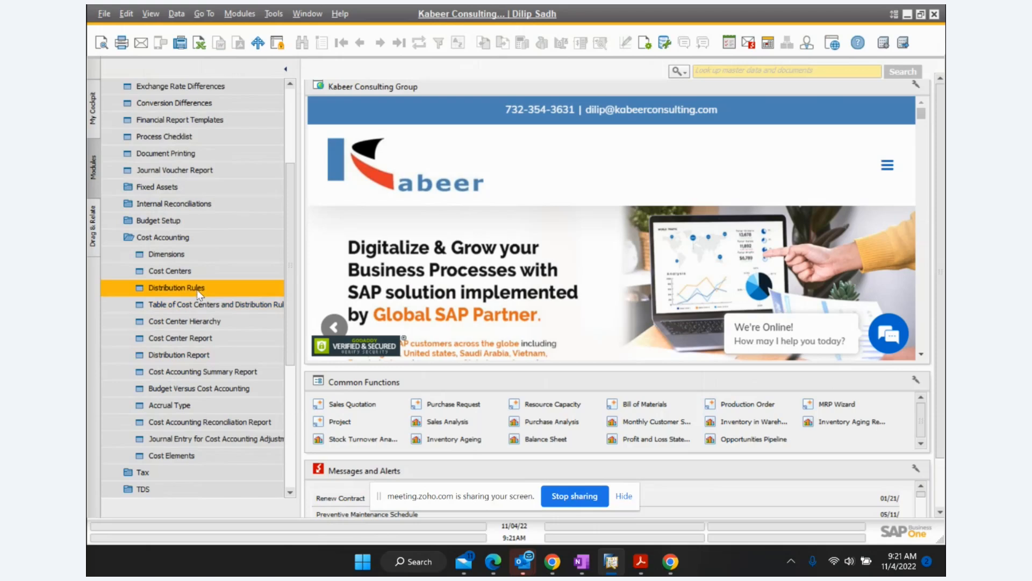
left_click(177, 288)
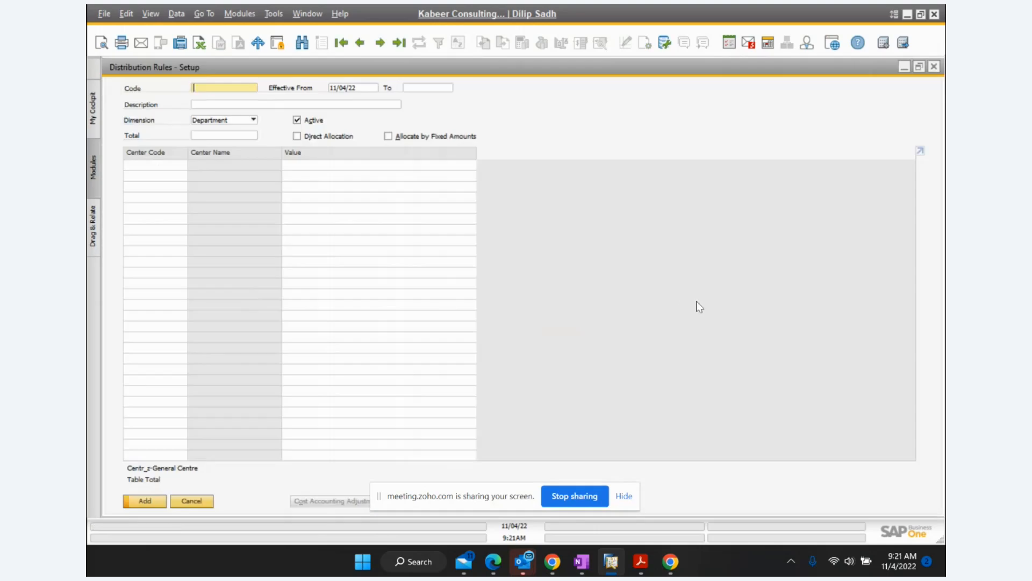
key("ctrl+f")
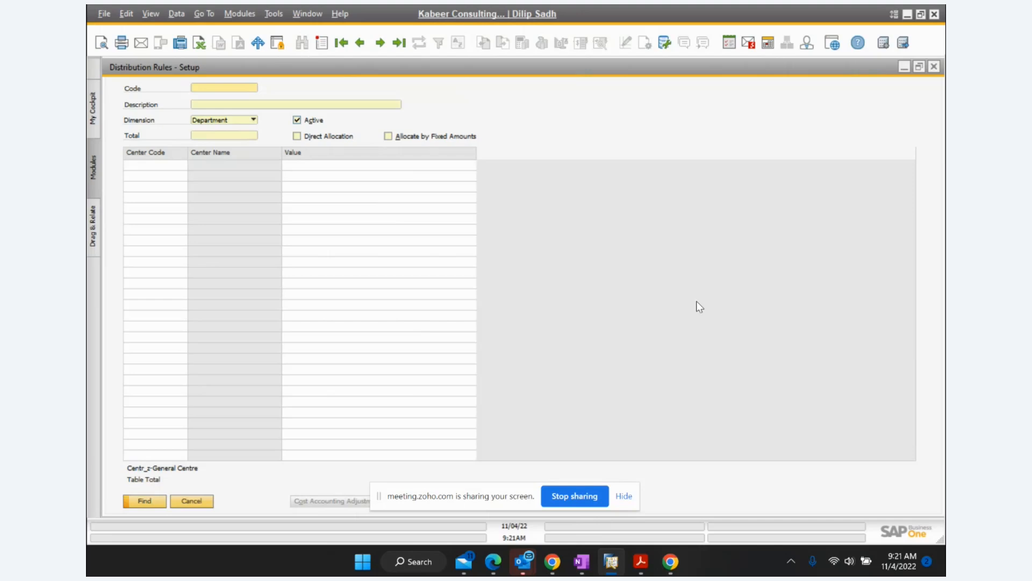
type("*")
key("Return")
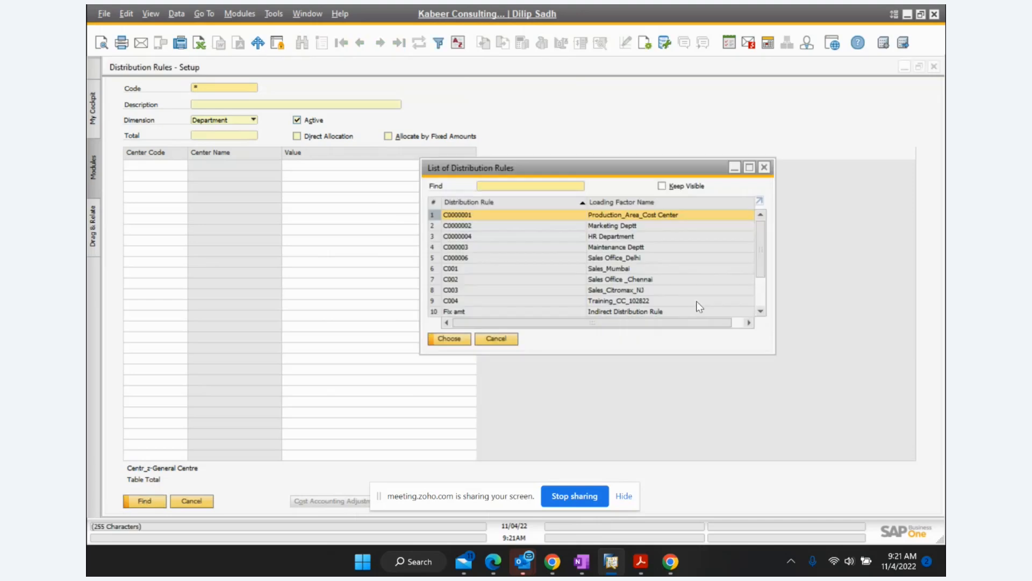
scroll(650, 306, "down", 1)
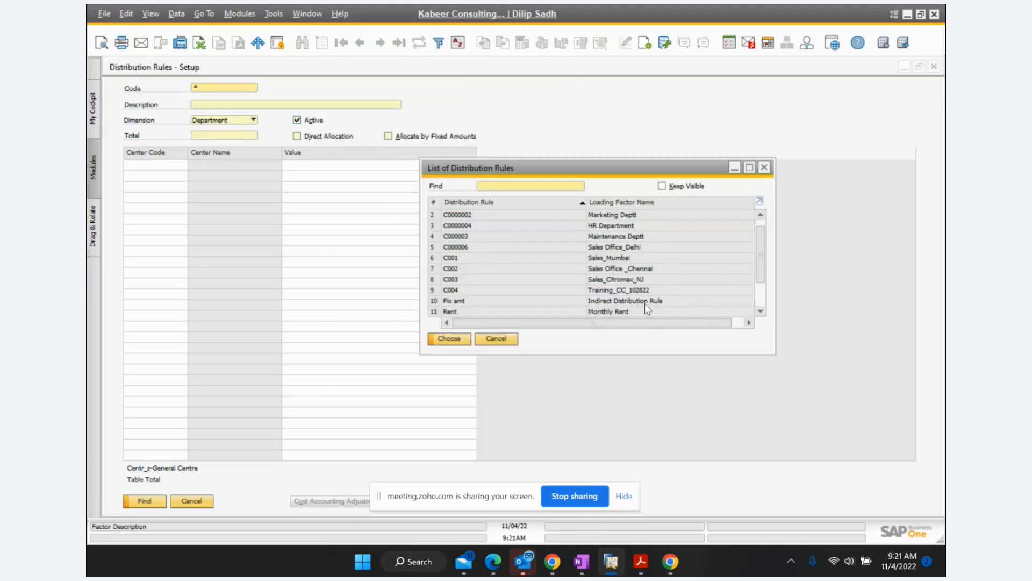
left_click(644, 302)
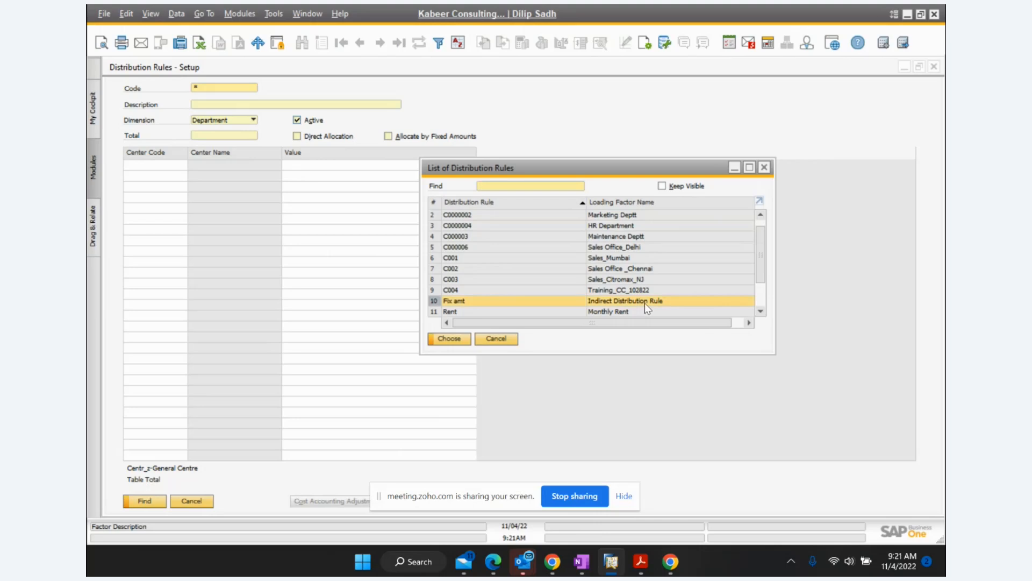
double_click(644, 302)
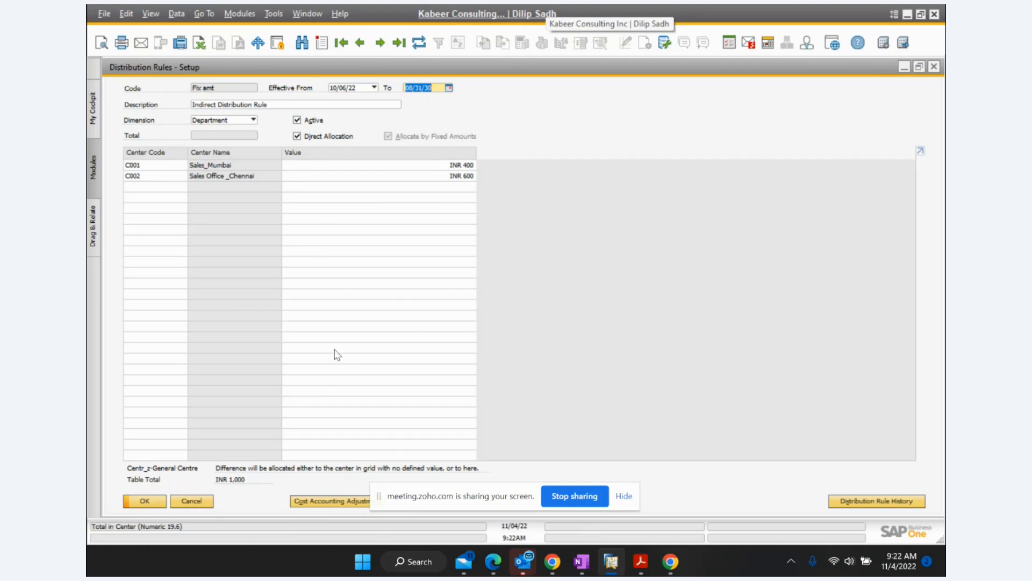
Review the Allocation by Fixed Amount slide and the OneNote notes, return to SAP Business One and close the distribution rule setup
left_click(640, 563)
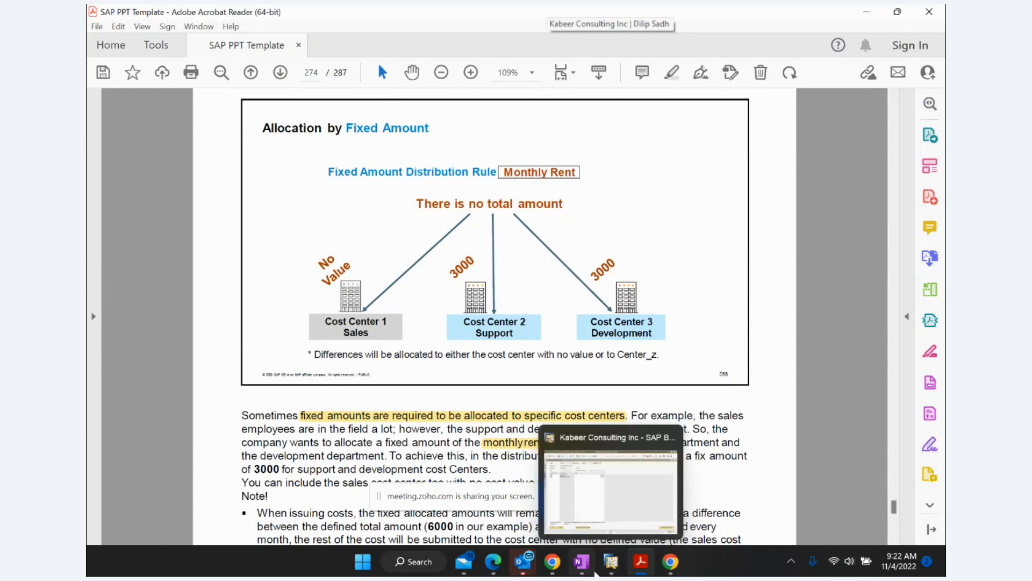
left_click(588, 572)
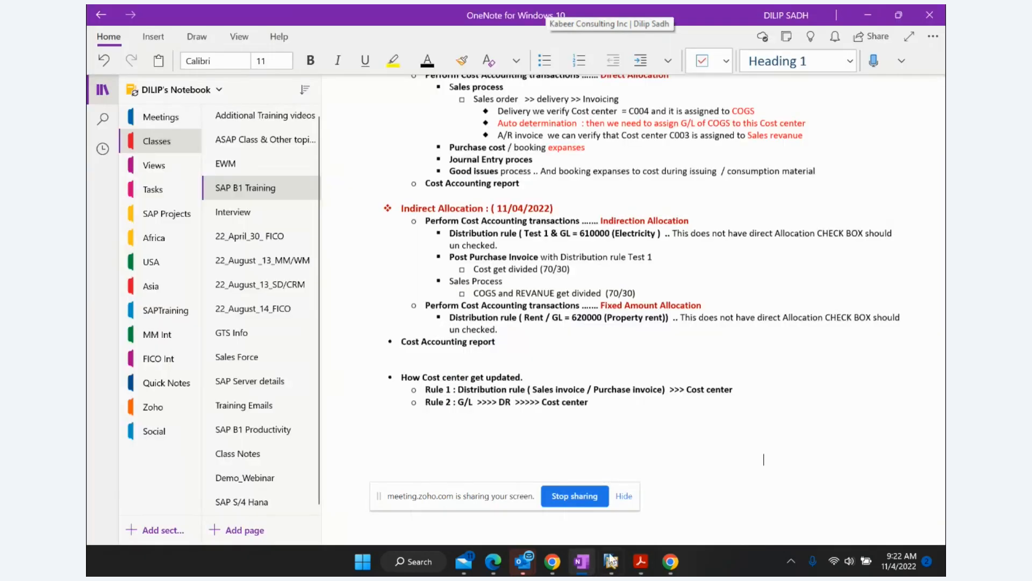
left_click(640, 561)
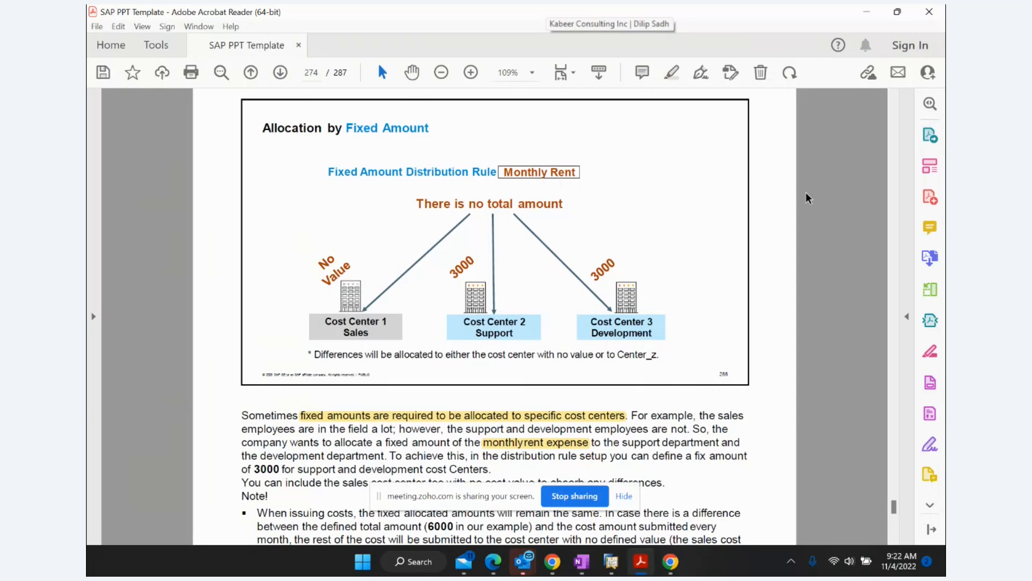
left_click(866, 11)
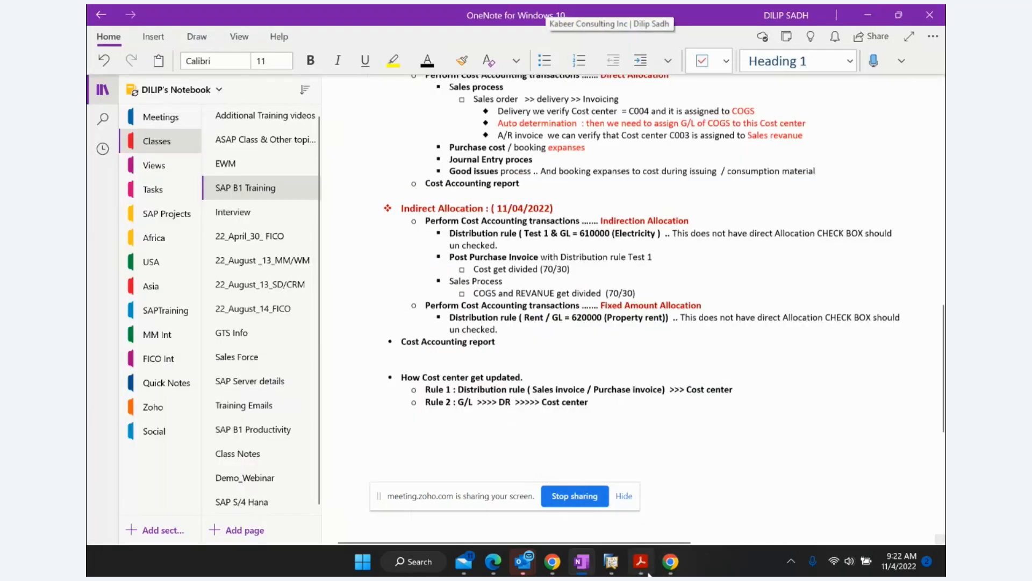
left_click(616, 567)
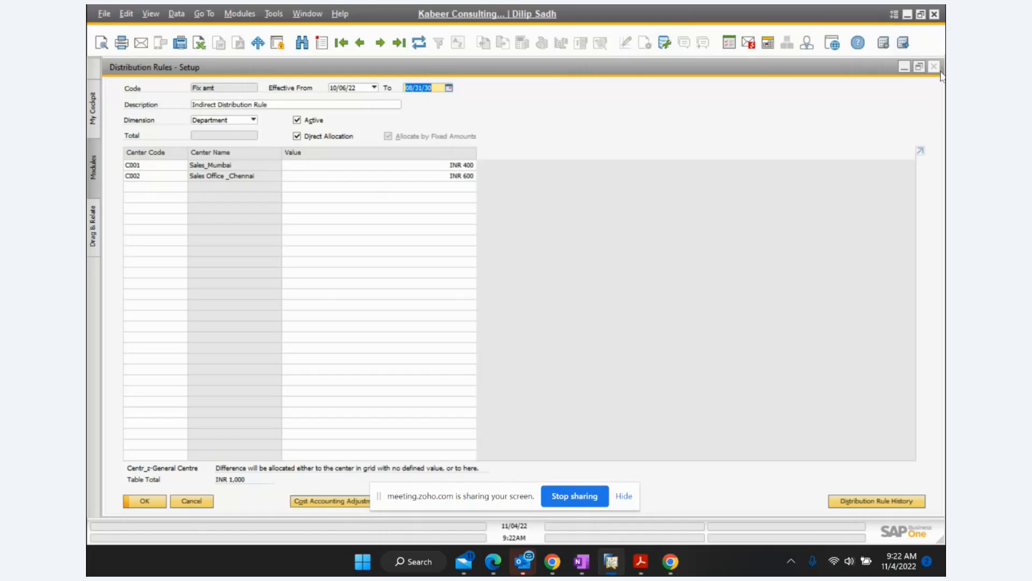
left_click(933, 67)
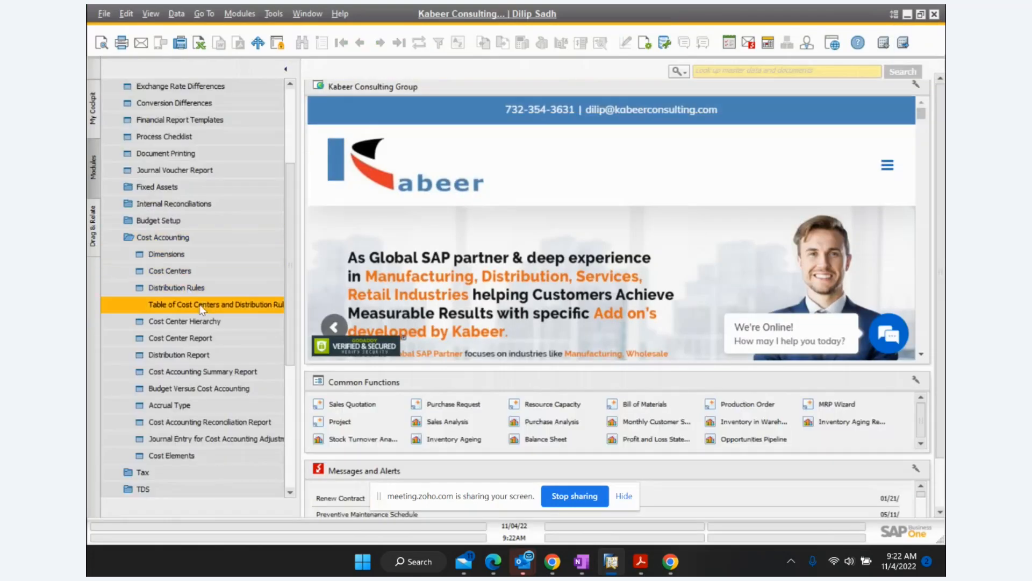
Collapse the Cost Accounting folder and open a new journal entry under Financials
scroll(207, 329, "down", 1)
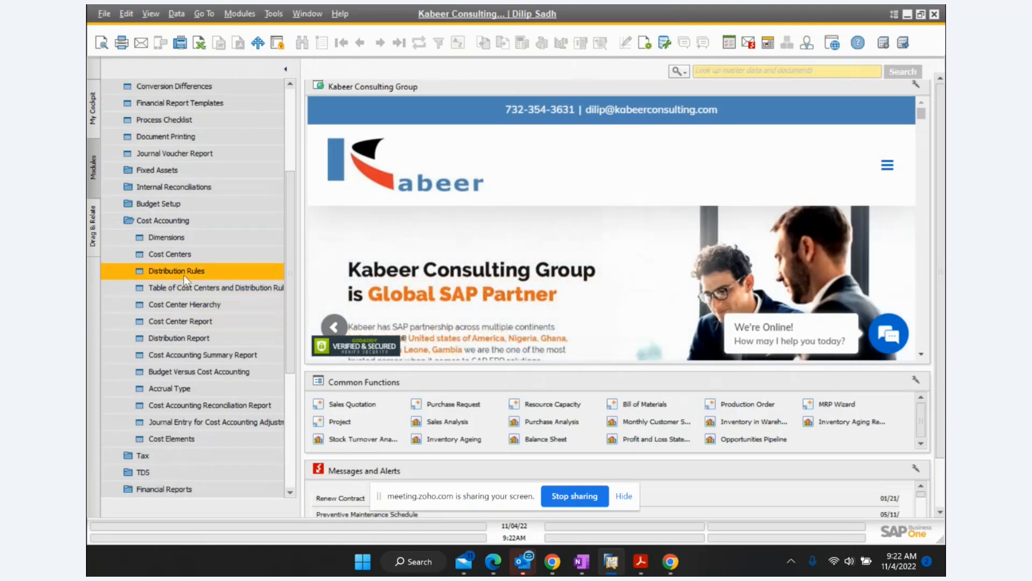
scroll(161, 233, "up", 2)
scroll(161, 253, "down", 2)
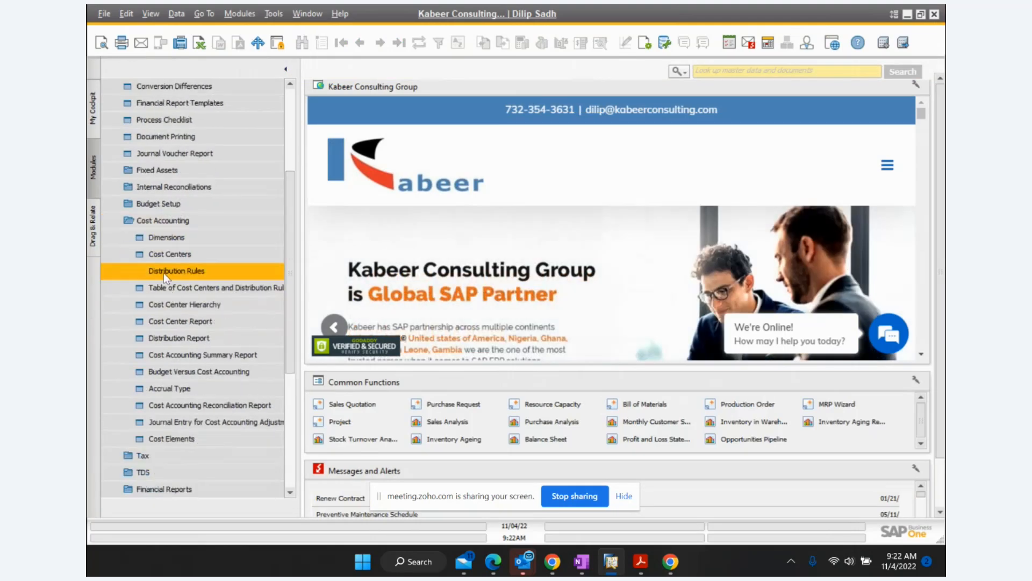
left_click(163, 223)
scroll(185, 267, "up", 10)
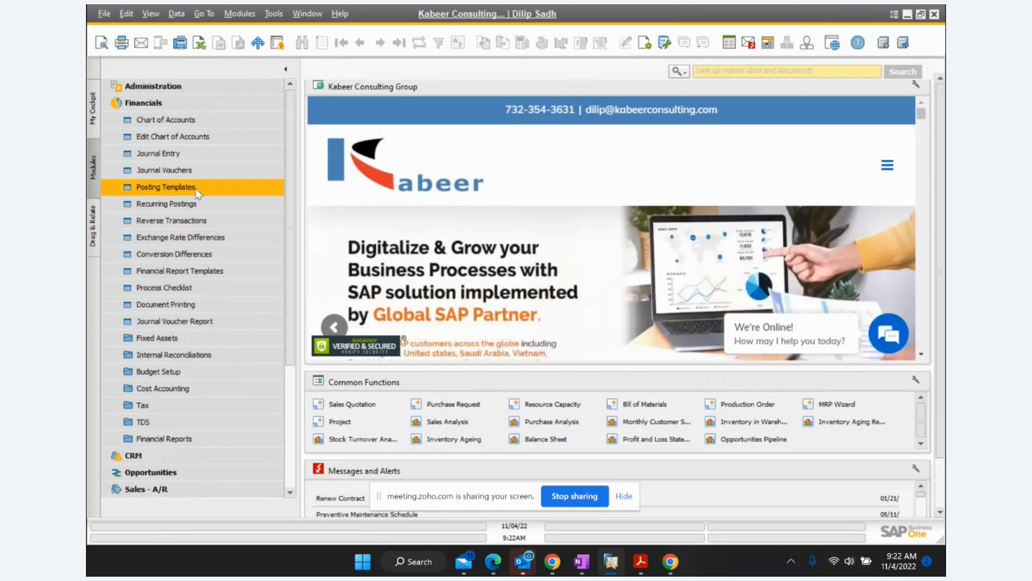
left_click(185, 156)
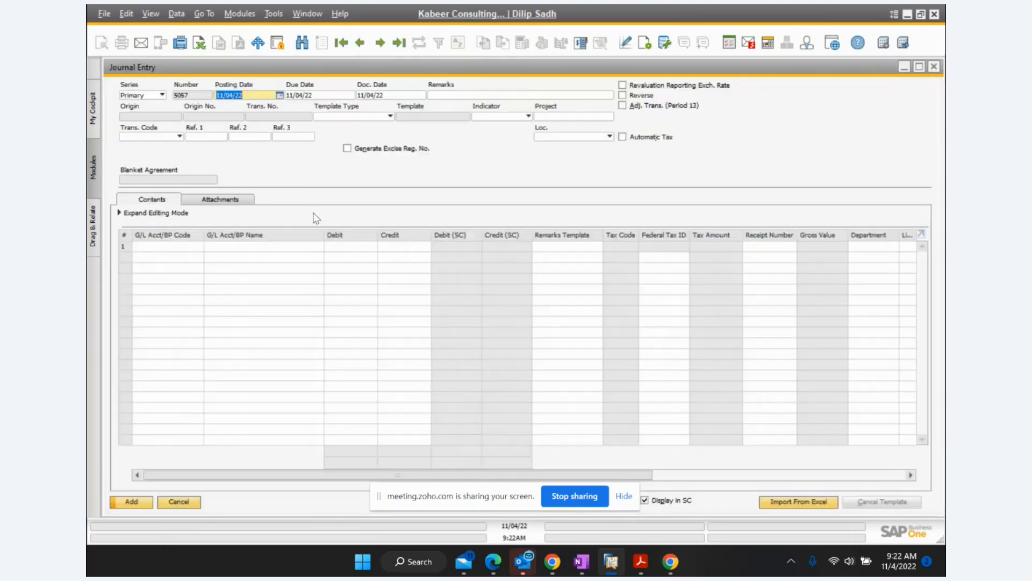
Enter vendor Acme Associates from the list of business partners on the journal entry's first line
right_click(155, 248)
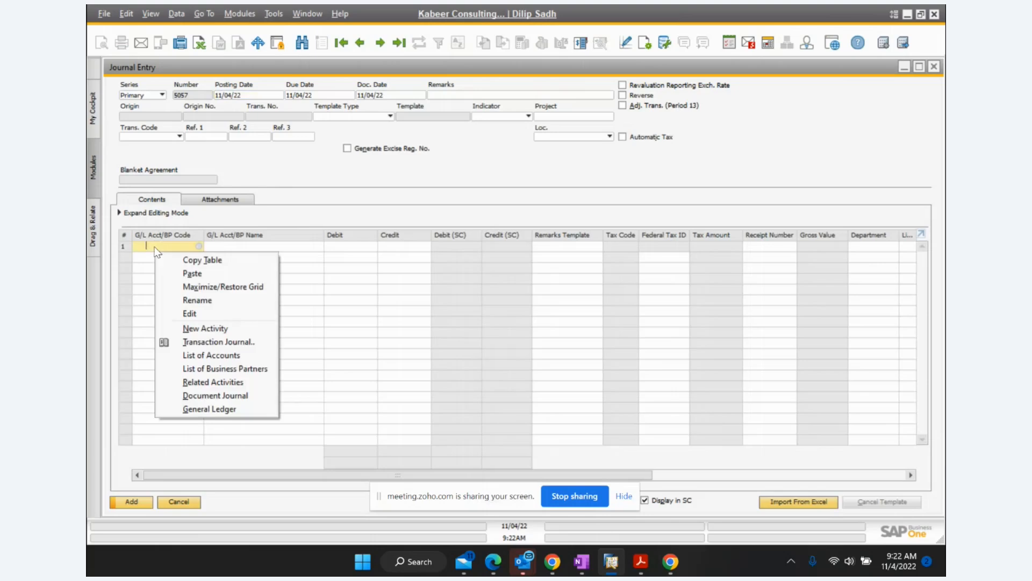
left_click(228, 369)
scroll(398, 293, "down", 1)
scroll(396, 290, "down", 1)
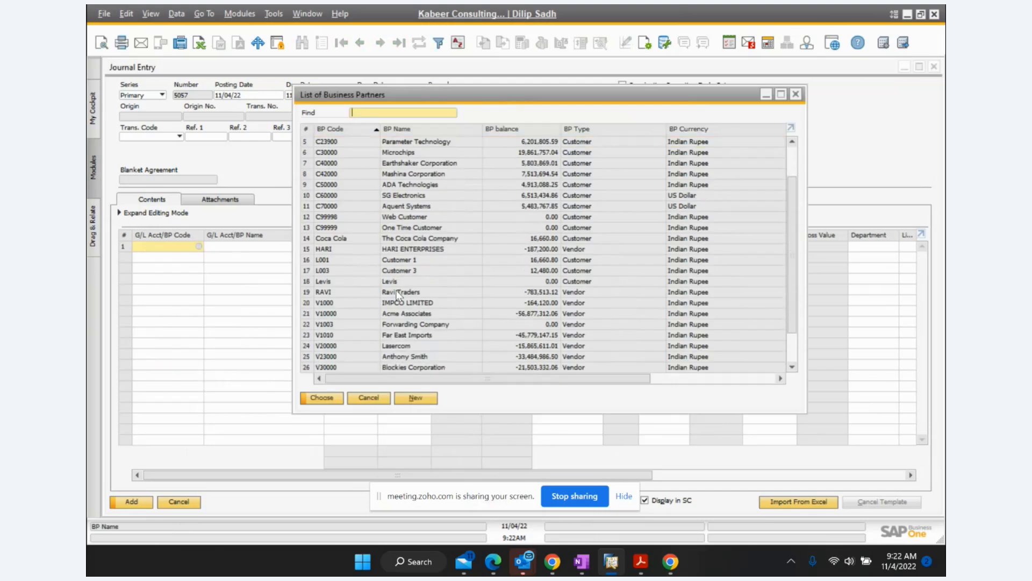
double_click(327, 313)
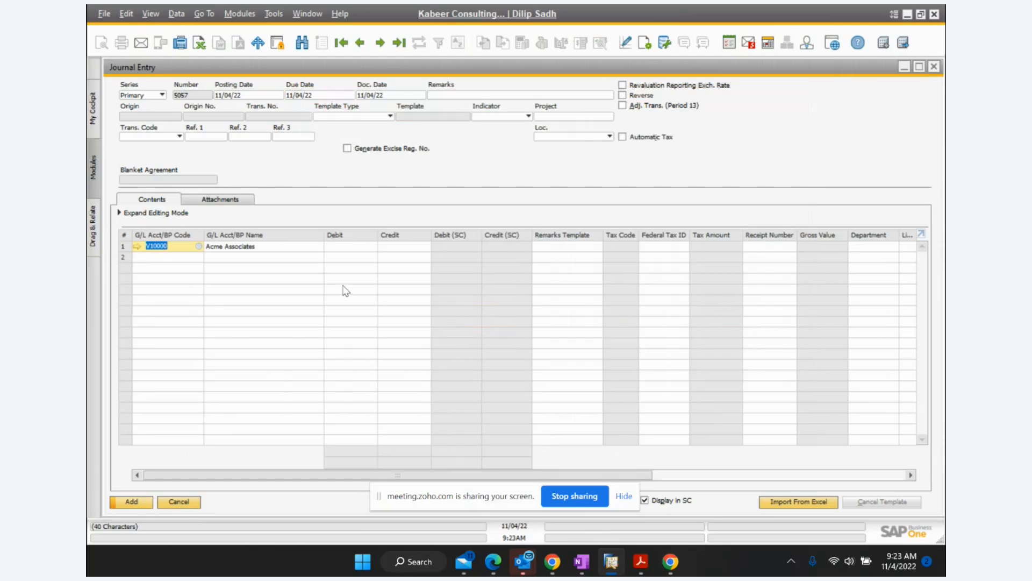
Check the rent account in the OneNote notes and enter G/L account 620000 Property Rent on the journal entry's second line
left_click(156, 258)
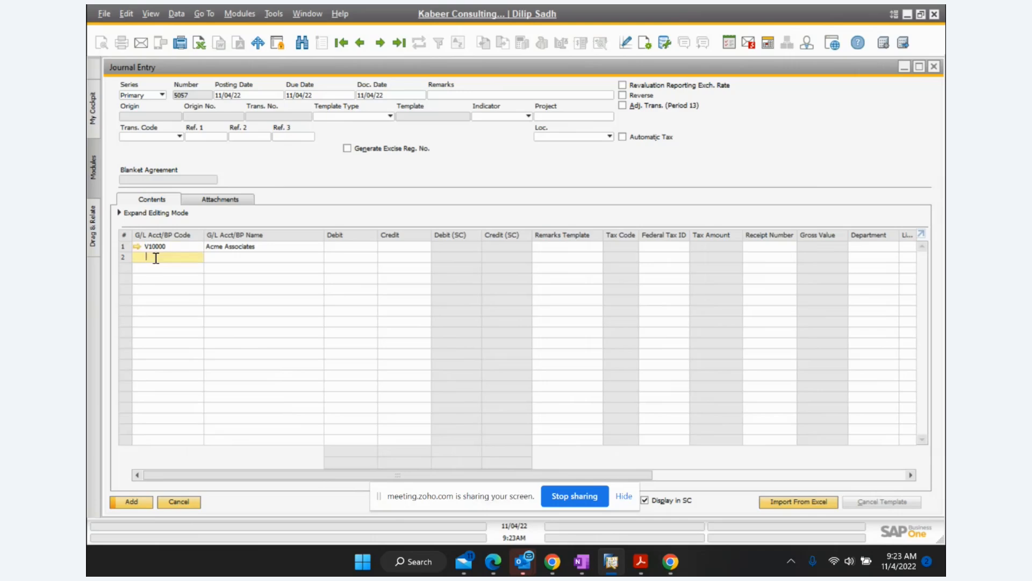
left_click(199, 257)
scroll(444, 299, "down", 1)
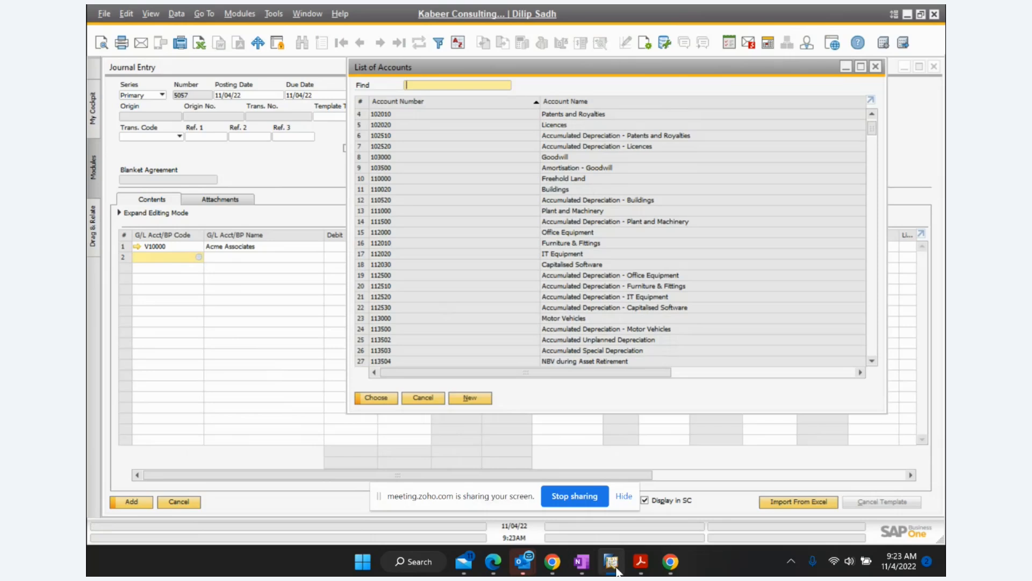
left_click(588, 569)
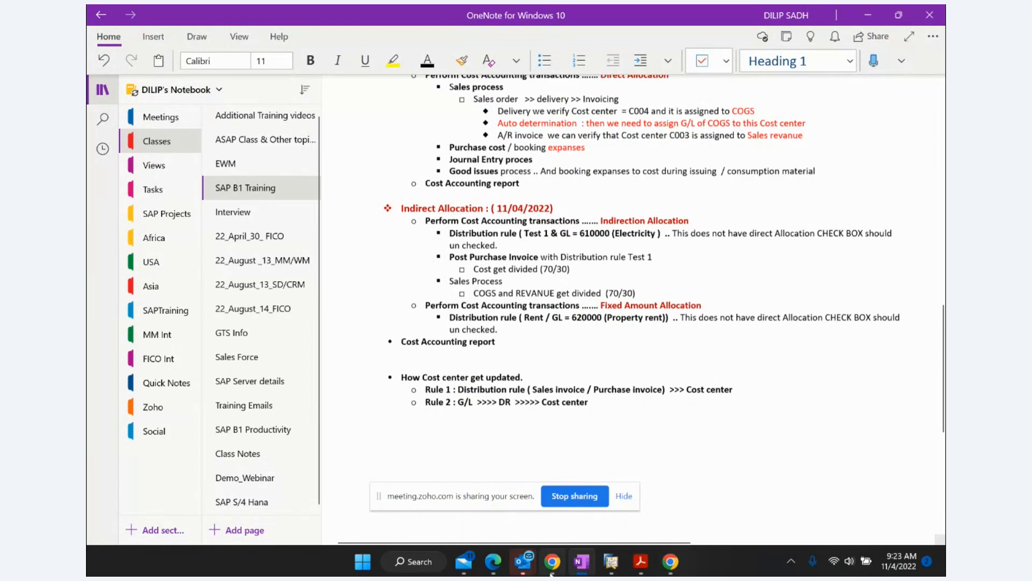
mouse_move(611, 561)
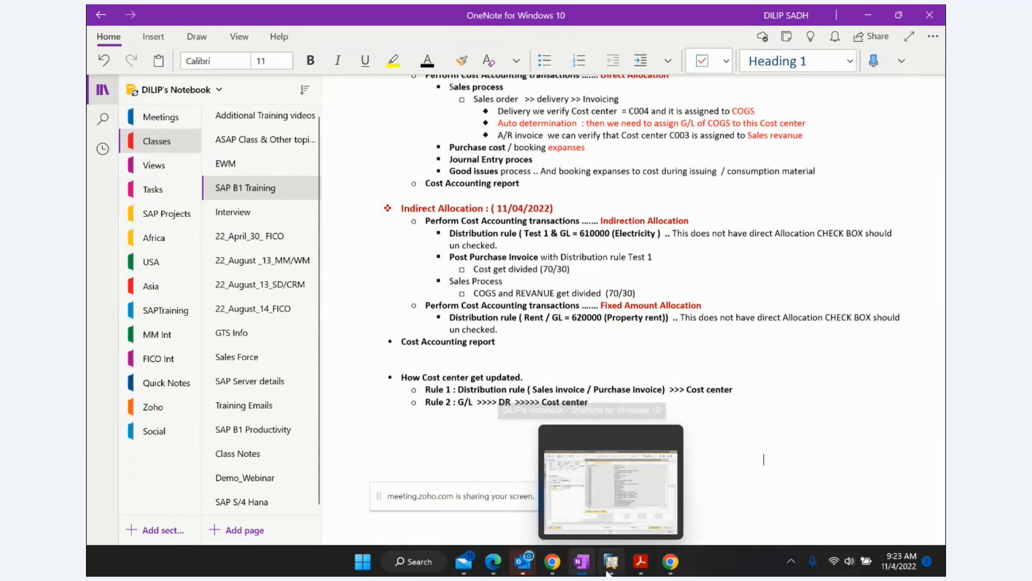
left_click(861, 13)
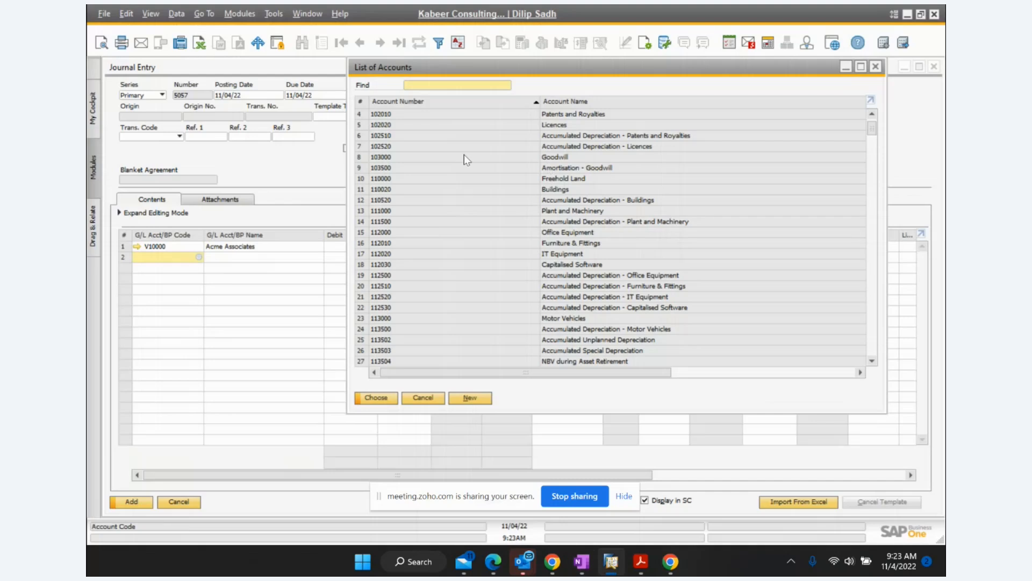
left_click(453, 84)
type("6200")
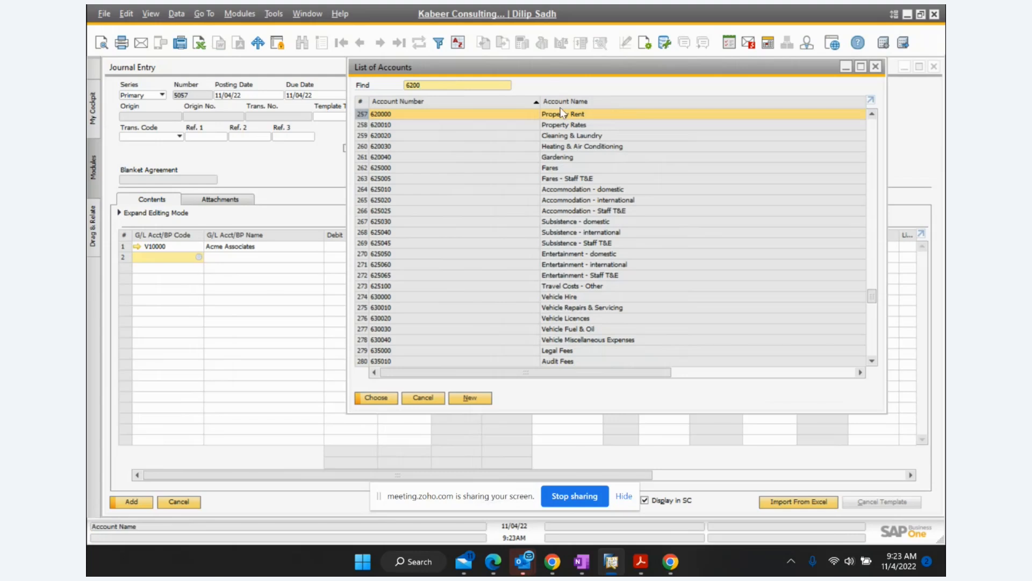
key("Return")
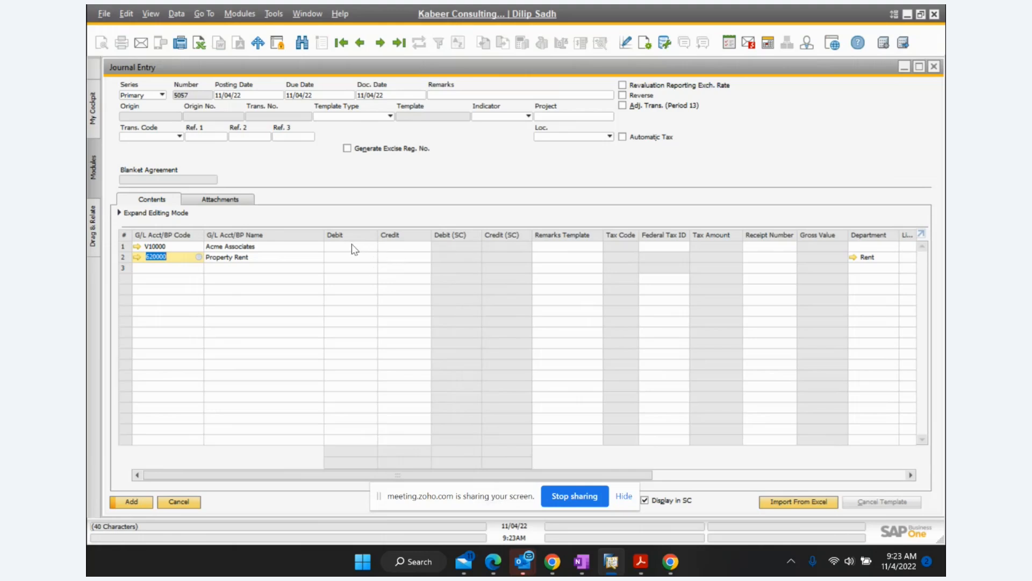
Credit Acme Associates and debit Property Rent with INR 1,000, post the journal entry and close its window
left_click(400, 248)
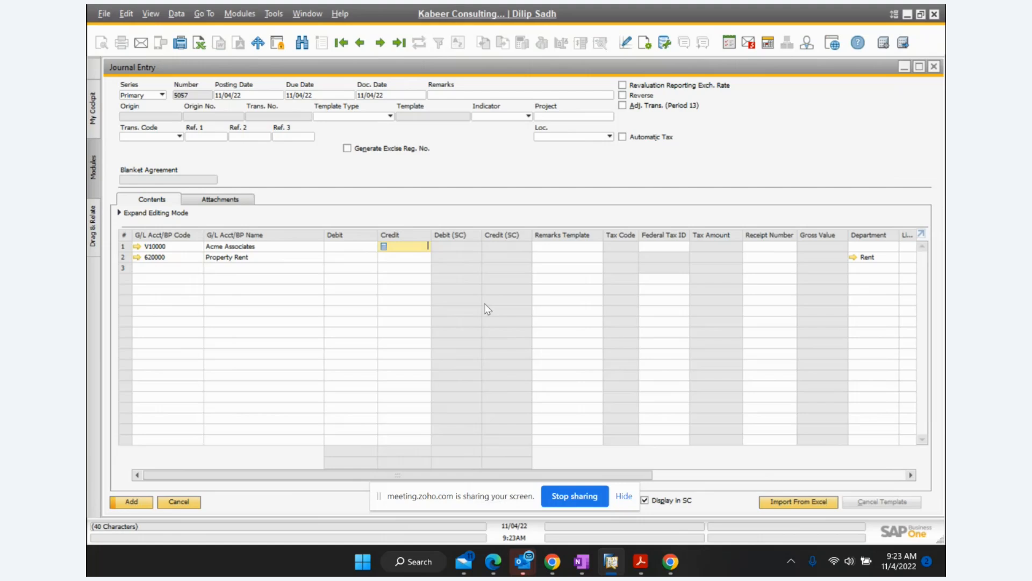
type("1000")
left_click(347, 258)
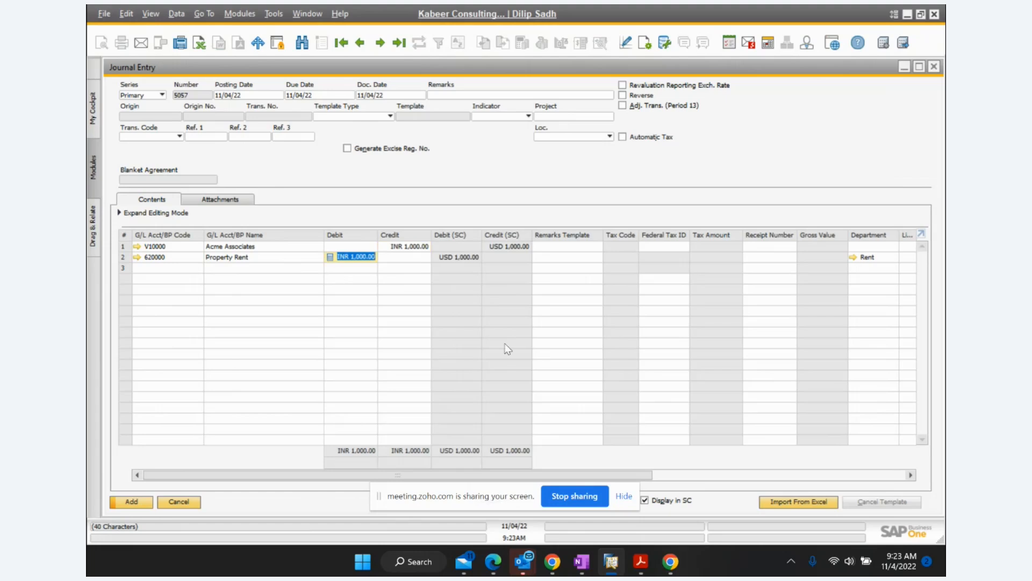
left_click(131, 501)
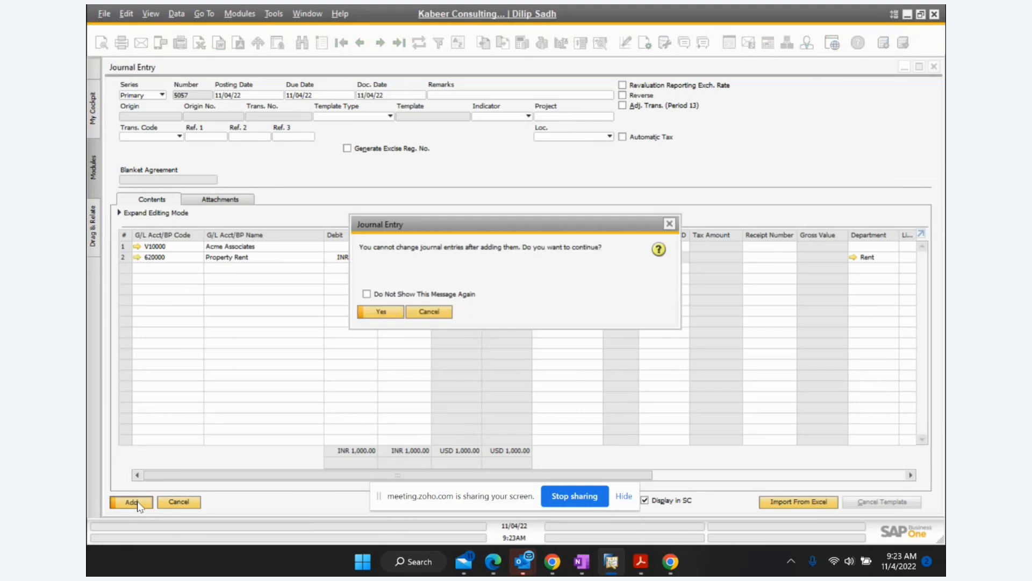
left_click(383, 313)
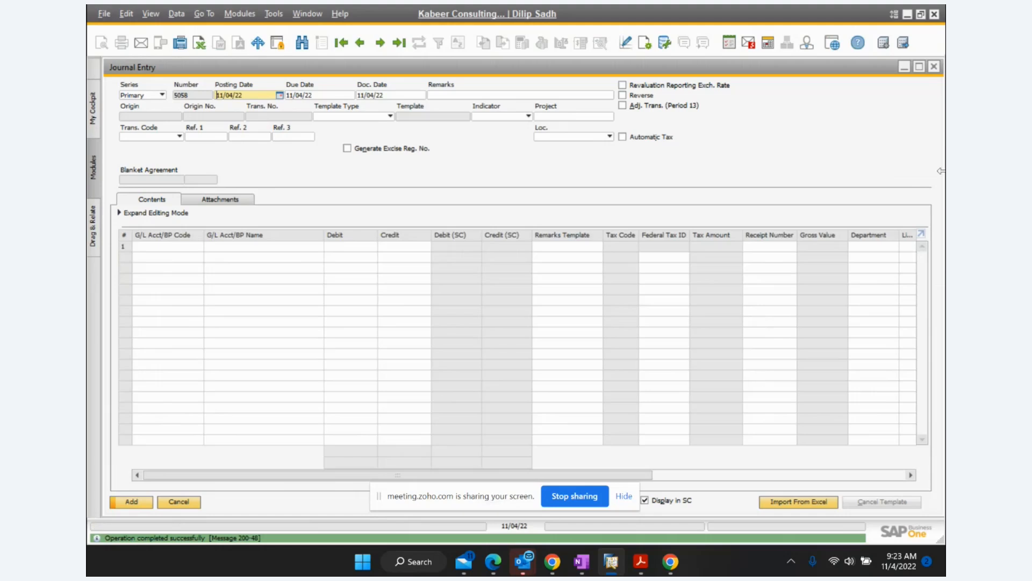
left_click(934, 66)
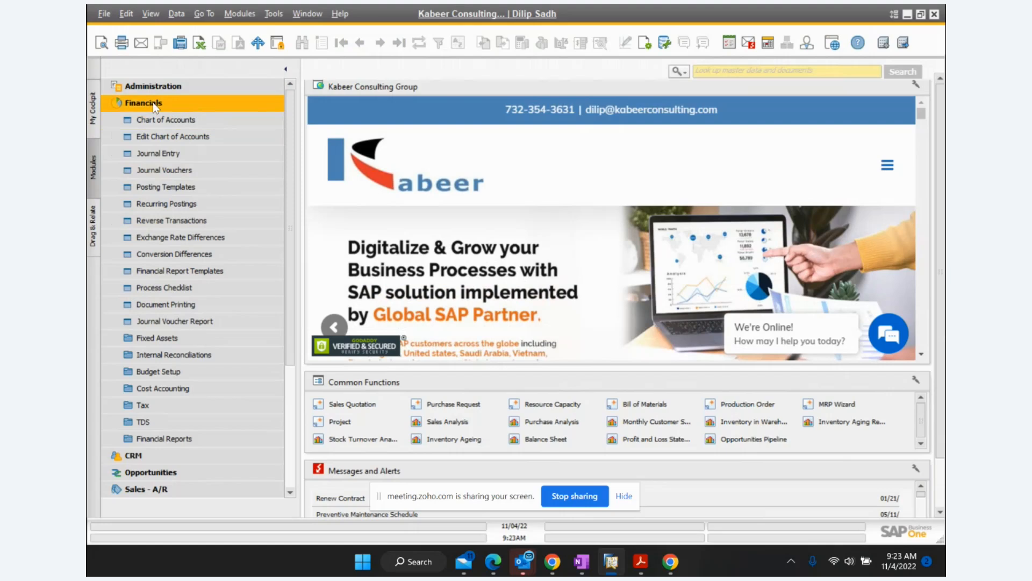
Open the selection criteria of the Cost Center Report from Cost Accounting under Financials
left_click(154, 105)
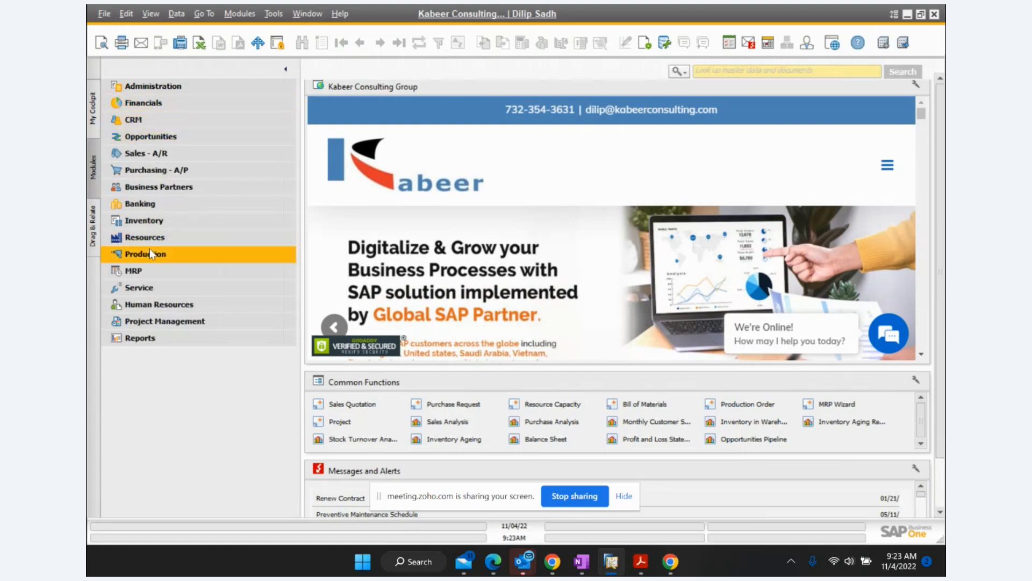
left_click(143, 103)
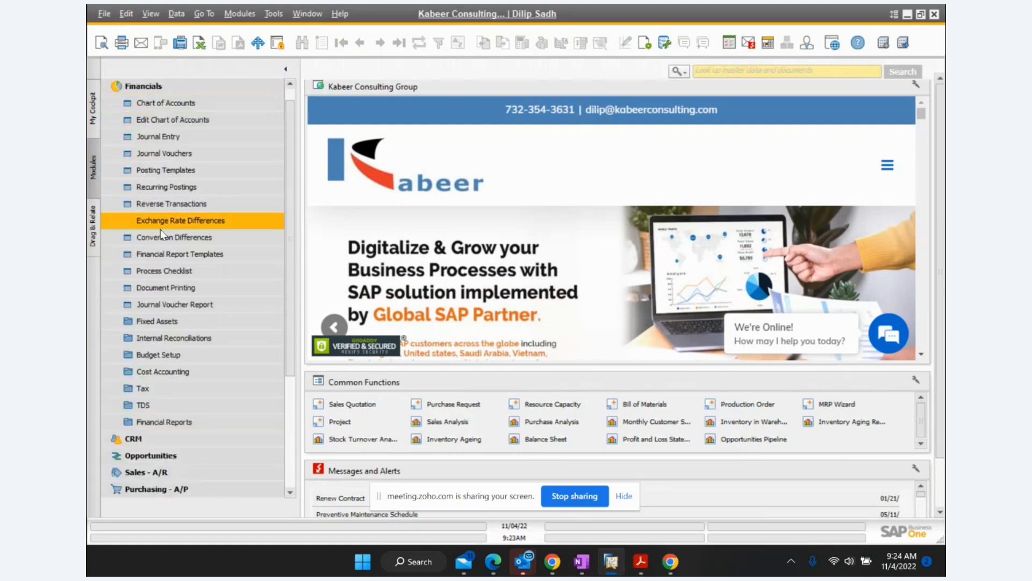
left_click(176, 372)
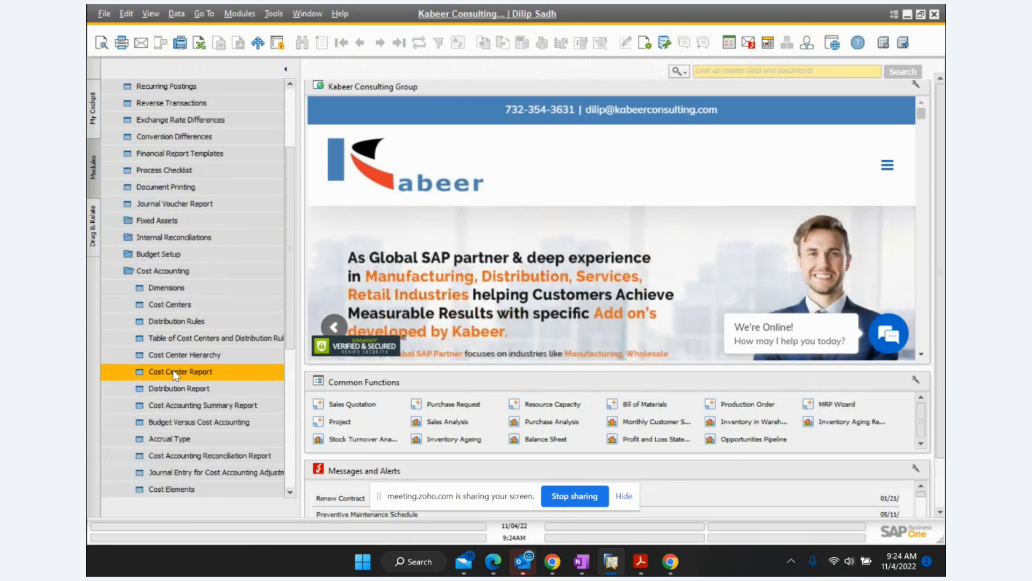
scroll(176, 374, "down", 1)
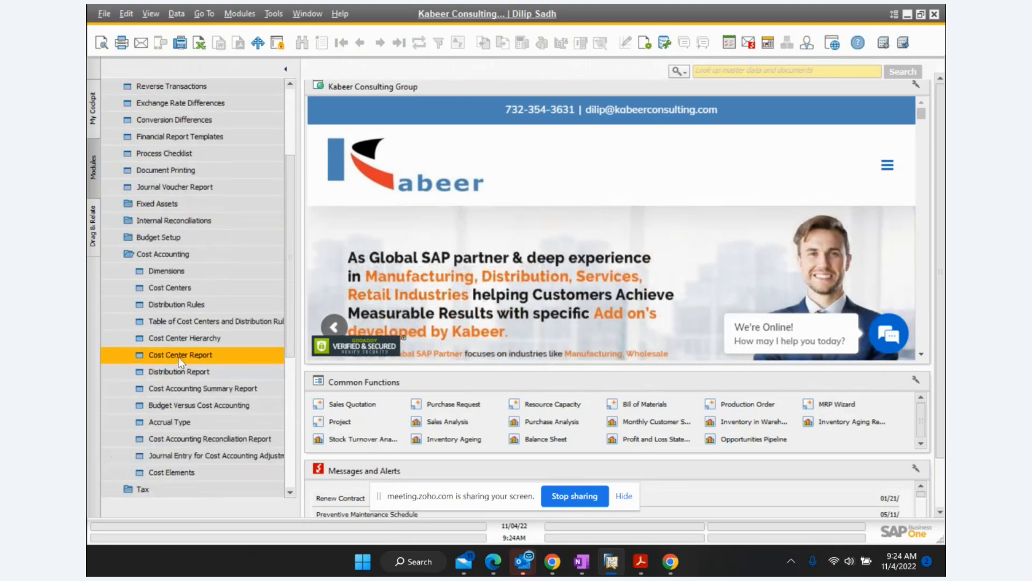
left_click(189, 363)
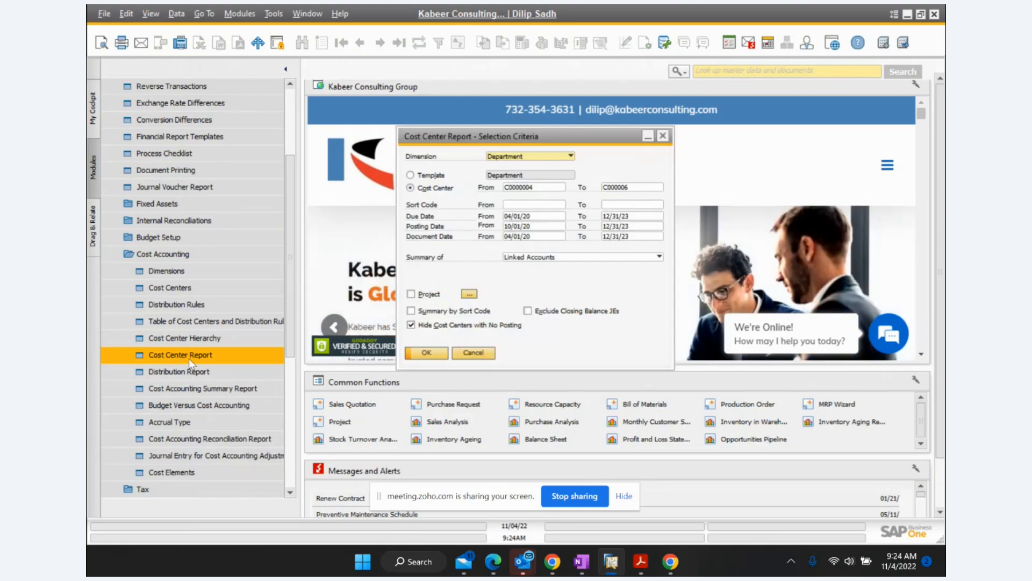
Set the report's cost center range from C001 to C004 and run the report
left_click(538, 187)
left_click(561, 187)
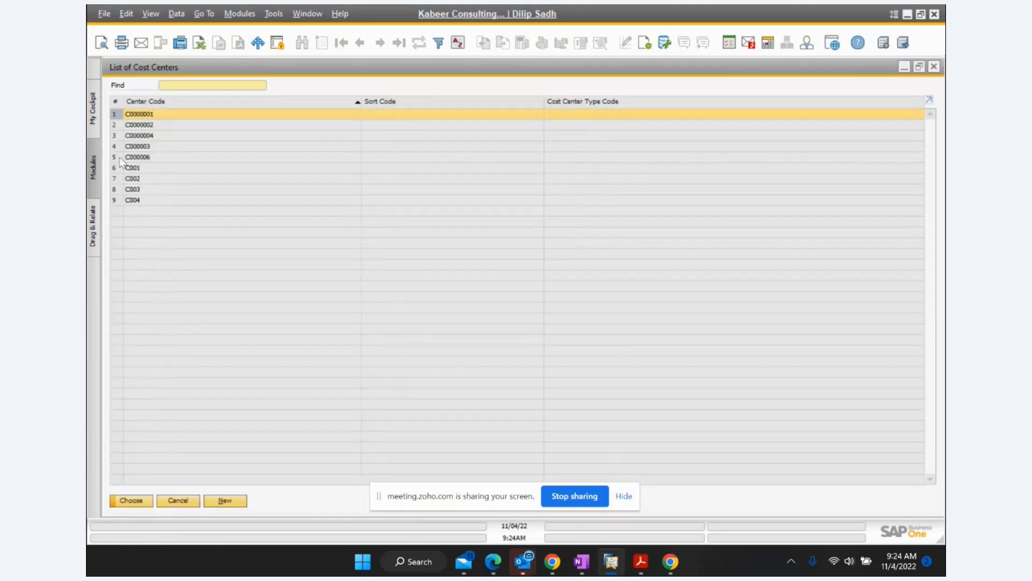
double_click(131, 168)
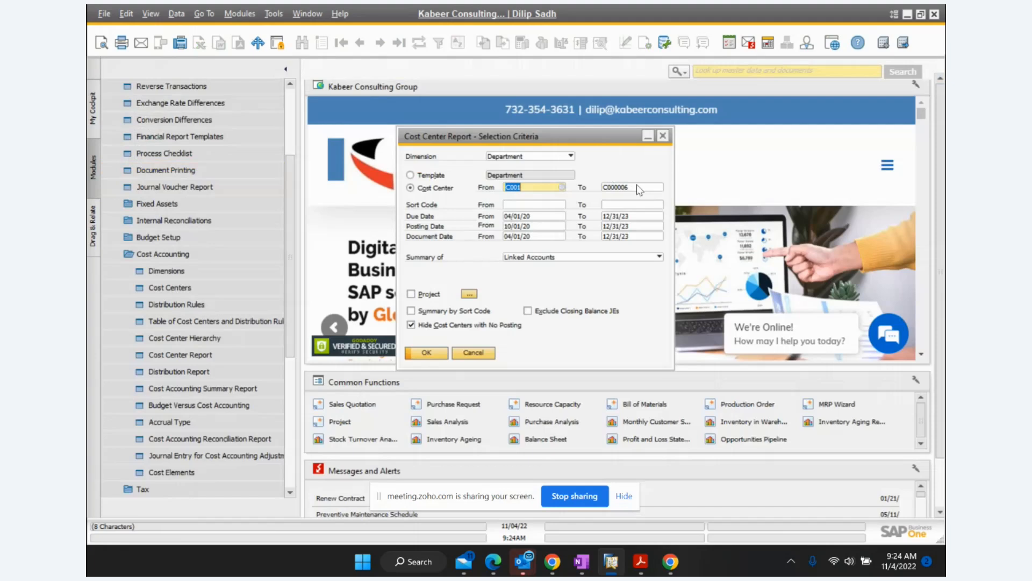
left_click(657, 186)
left_click(658, 186)
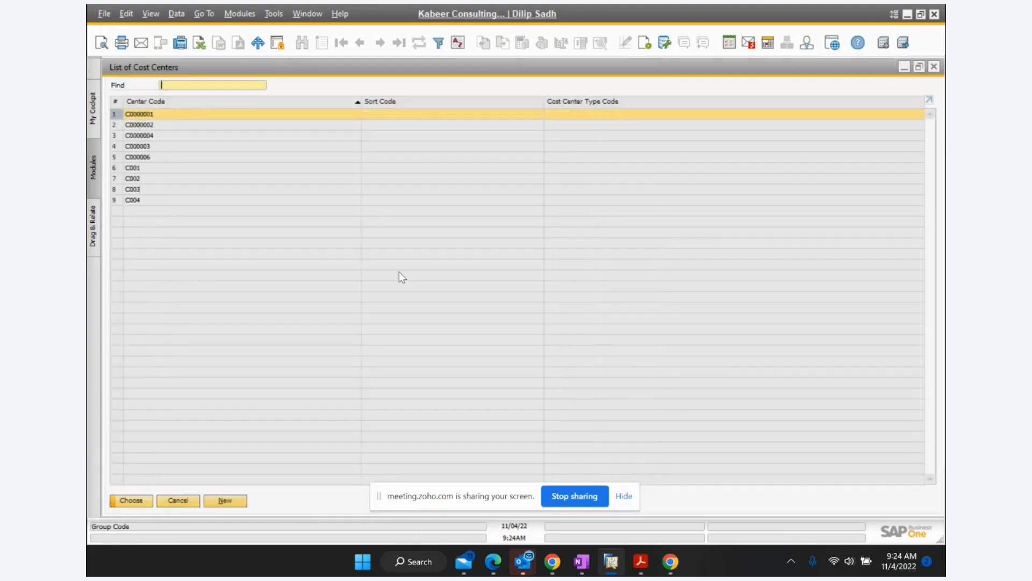
double_click(132, 200)
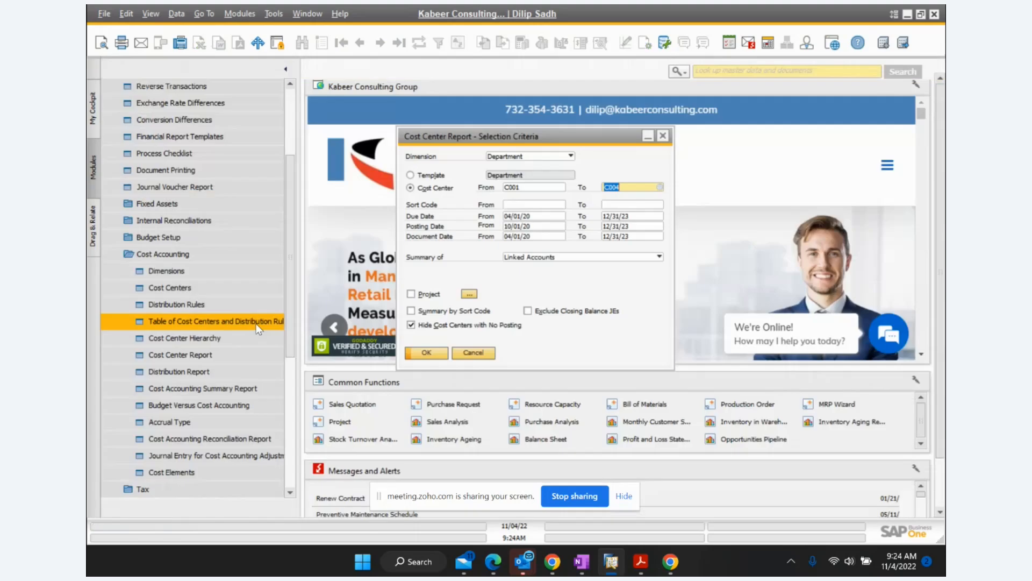
left_click(427, 354)
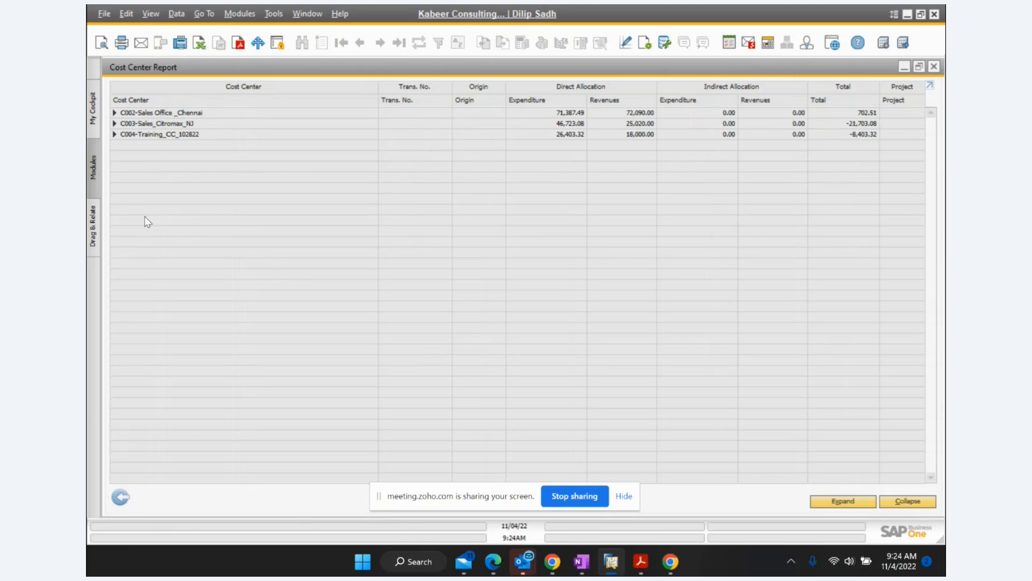
Examine the account postings of cost centers C002 and C004, close the report with its criteria and minimize SAP Business One
left_click(114, 113)
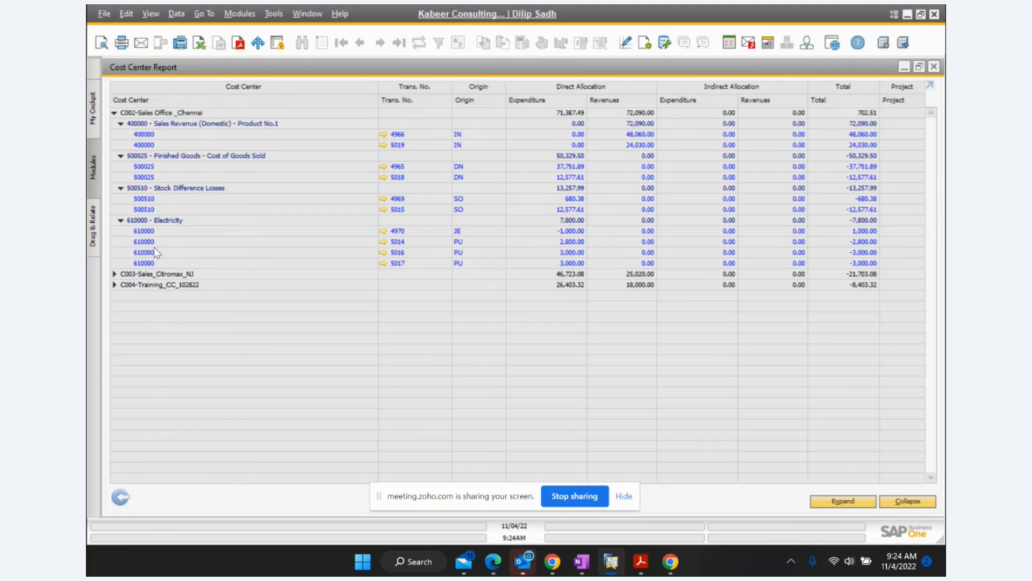
left_click(112, 285)
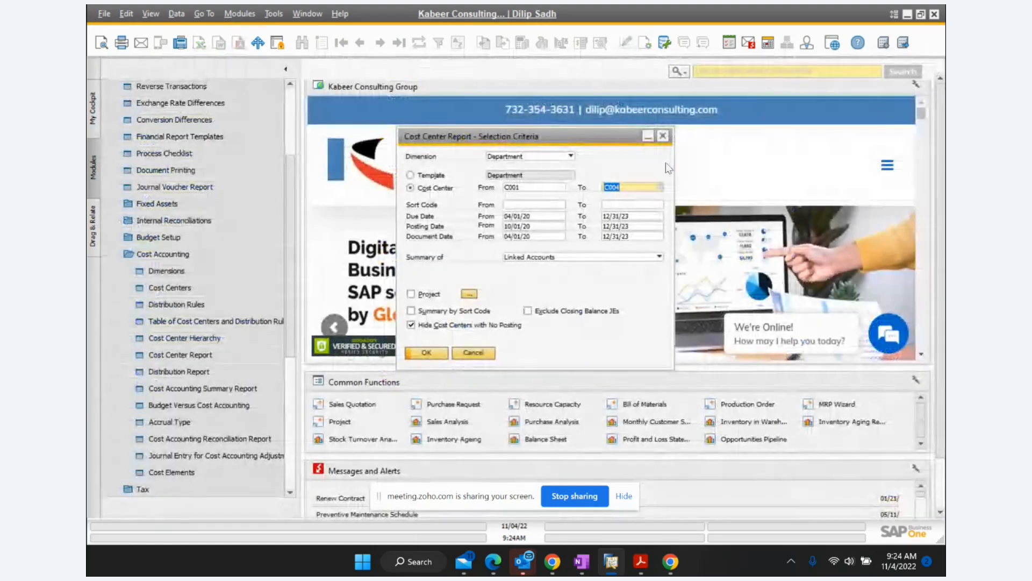
left_click(664, 138)
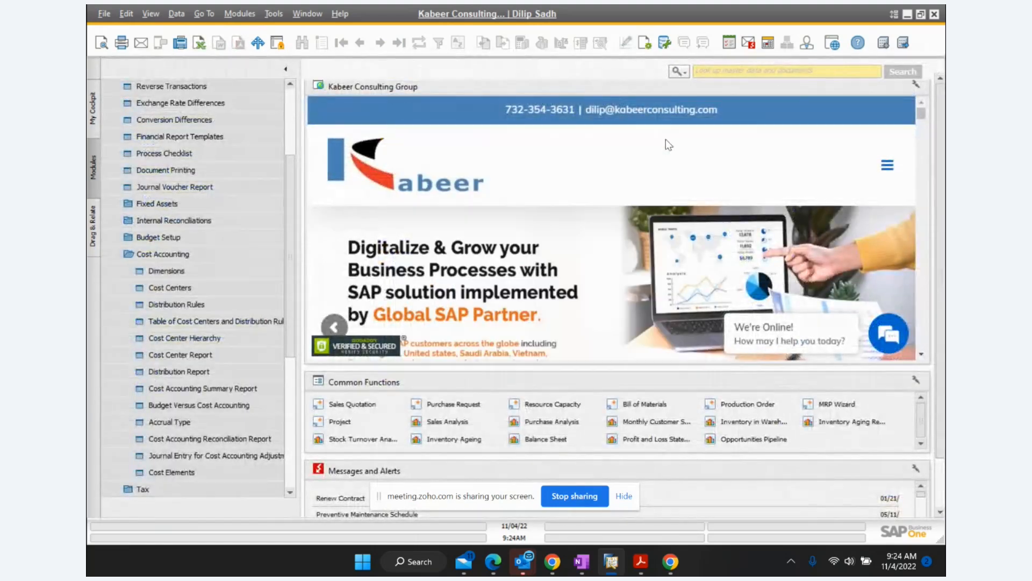
left_click(907, 14)
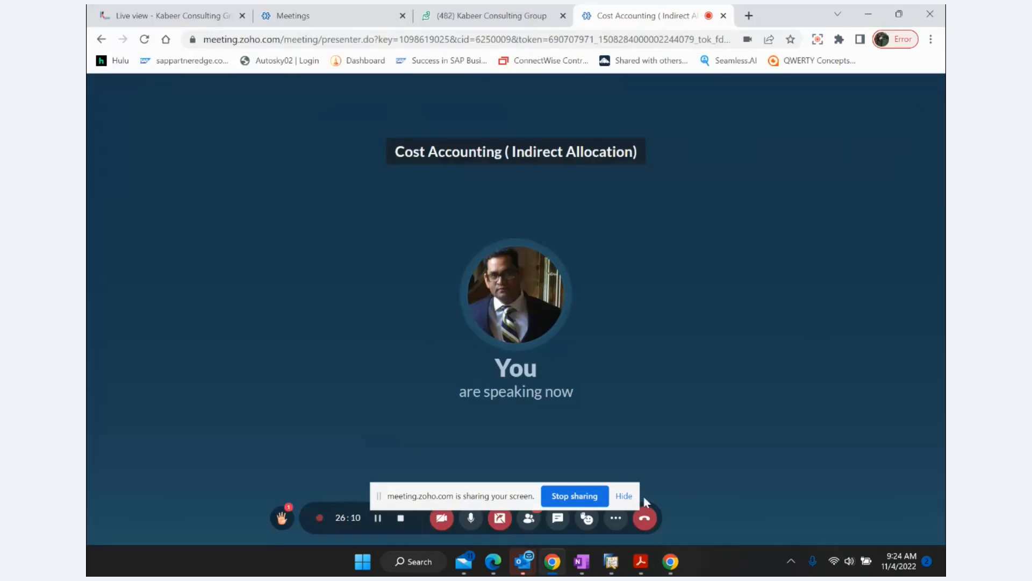